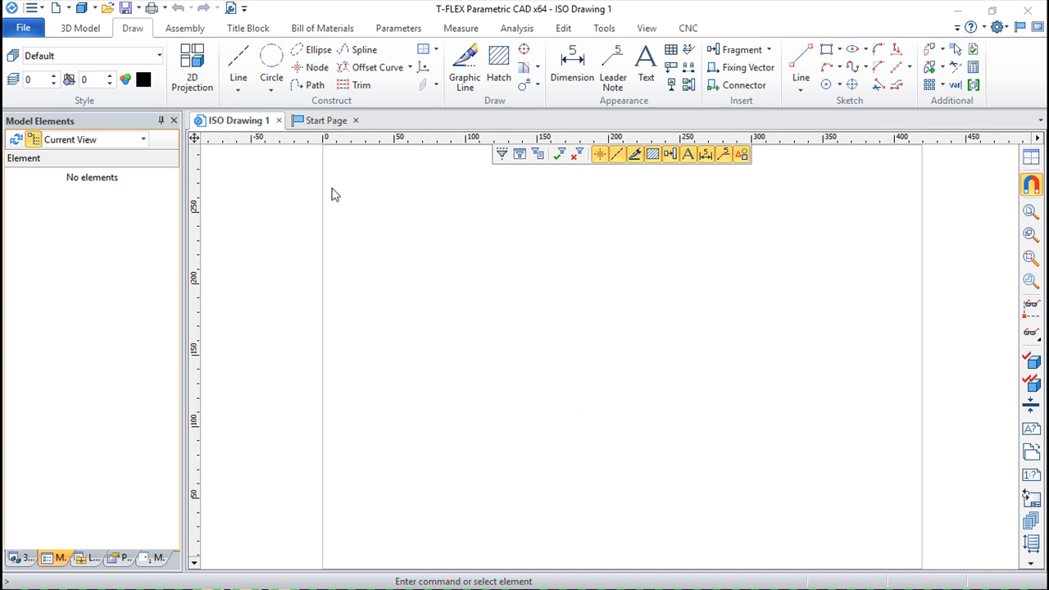
# - Construct two crossing construction lines with a node near the middle of the sheet
pyautogui.click(240, 62)
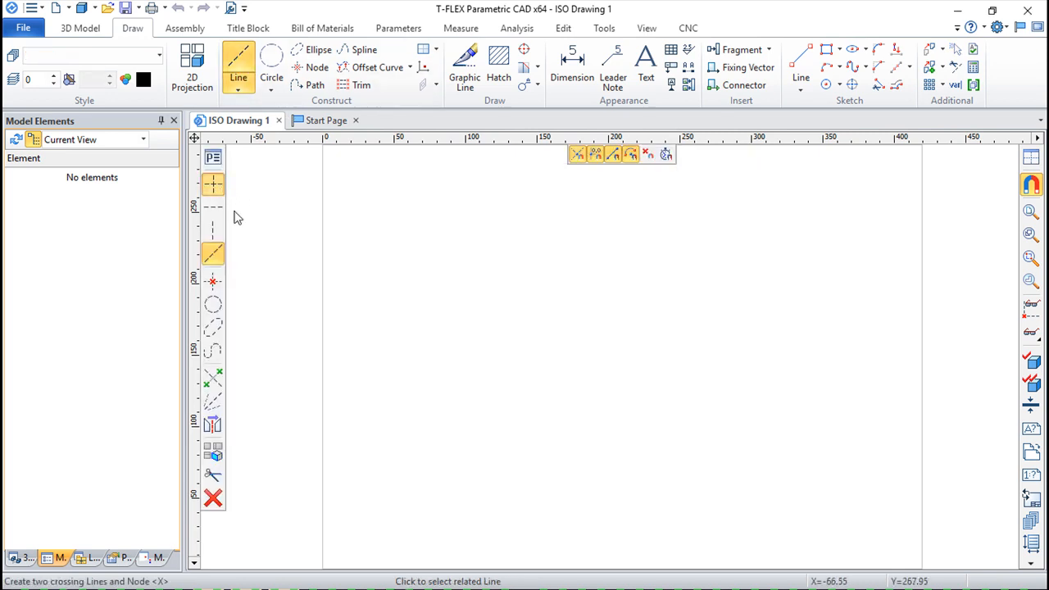
pyautogui.click(574, 353)
pyautogui.rightClick(648, 397)
pyautogui.scroll(3, 620, 381)
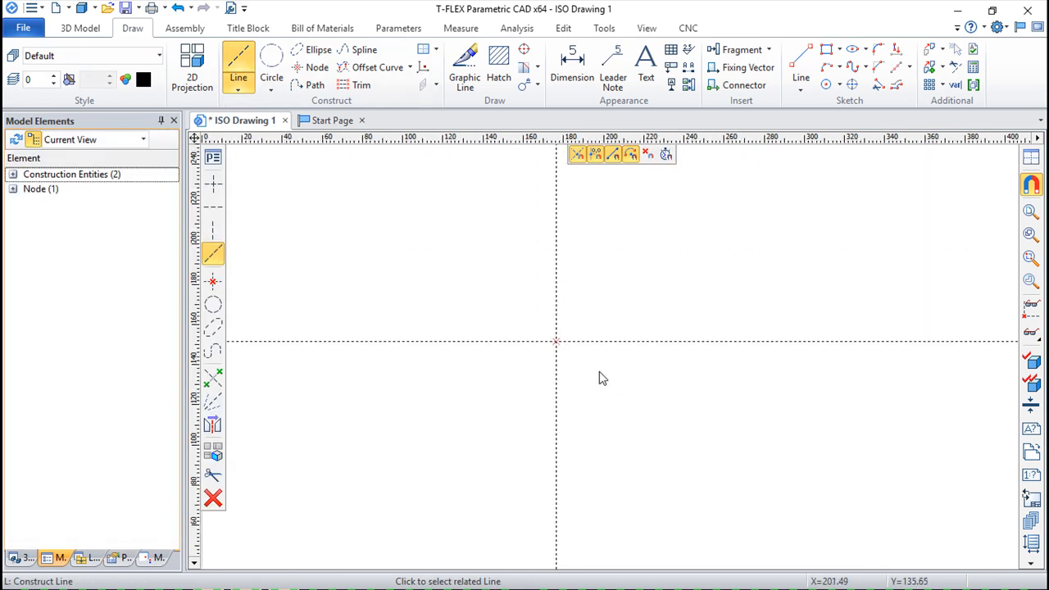
# - Construct one parallel line on each side of the vertical construction line, and one above and one below the horizontal line
pyautogui.click(556, 381)
pyautogui.click(525, 395)
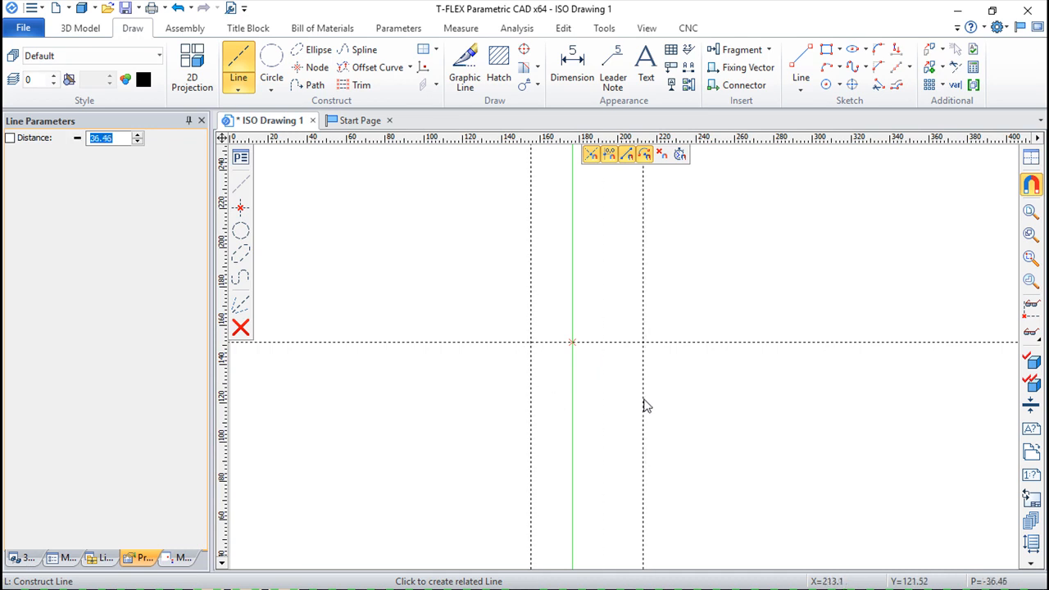
pyautogui.click(627, 403)
pyautogui.click(672, 343)
pyautogui.click(669, 298)
pyautogui.click(676, 388)
pyautogui.scroll(3, 676, 384)
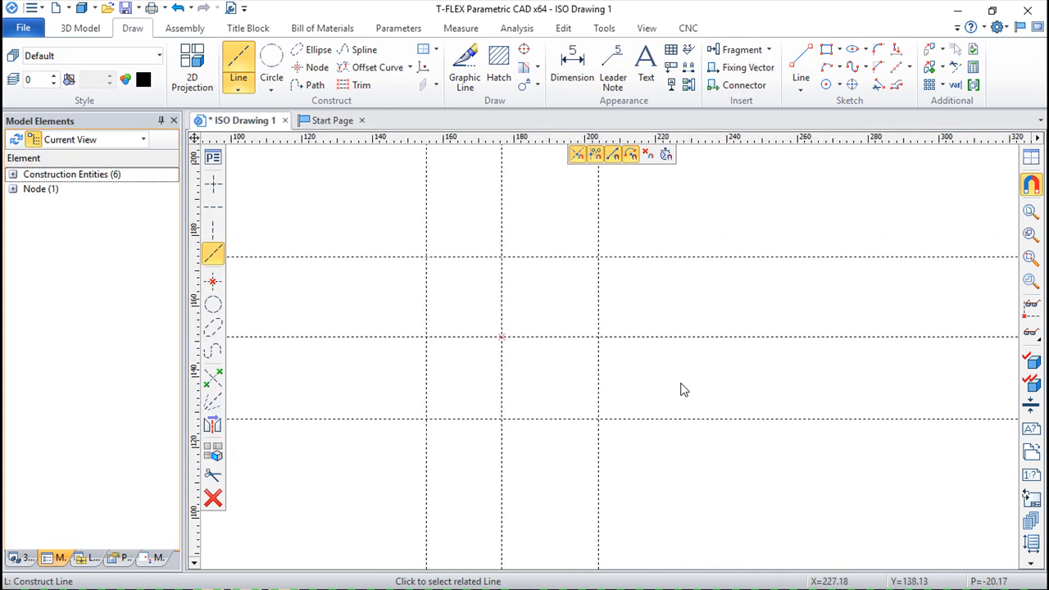
# - Draw a closed rectangle of continuous graphic lines, about 49 by 46, through the four outer intersections of the construction lines
pyautogui.click(467, 64)
pyautogui.click(426, 256)
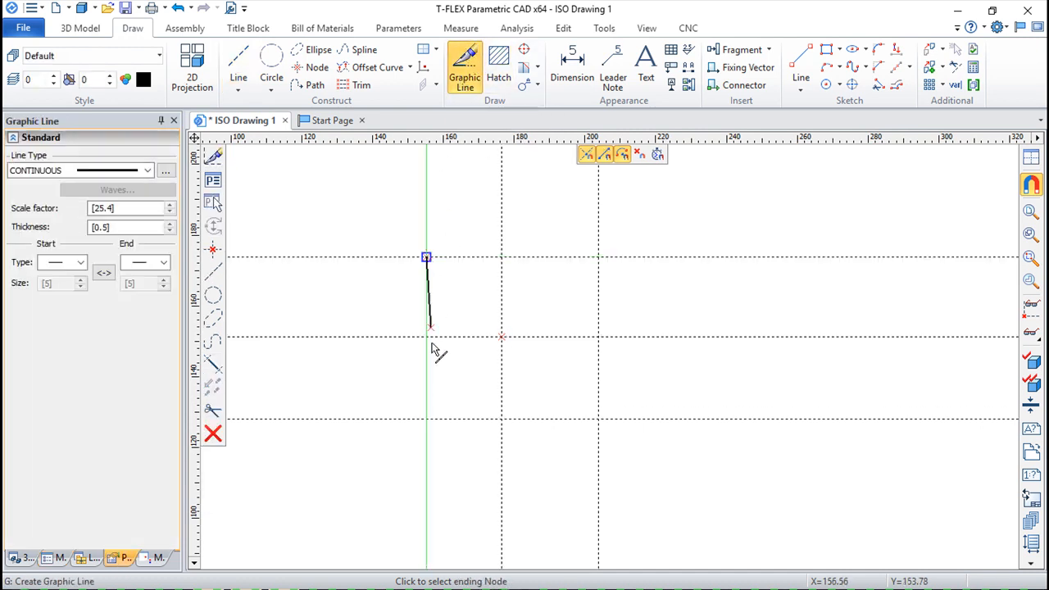
pyautogui.click(426, 419)
pyautogui.click(598, 419)
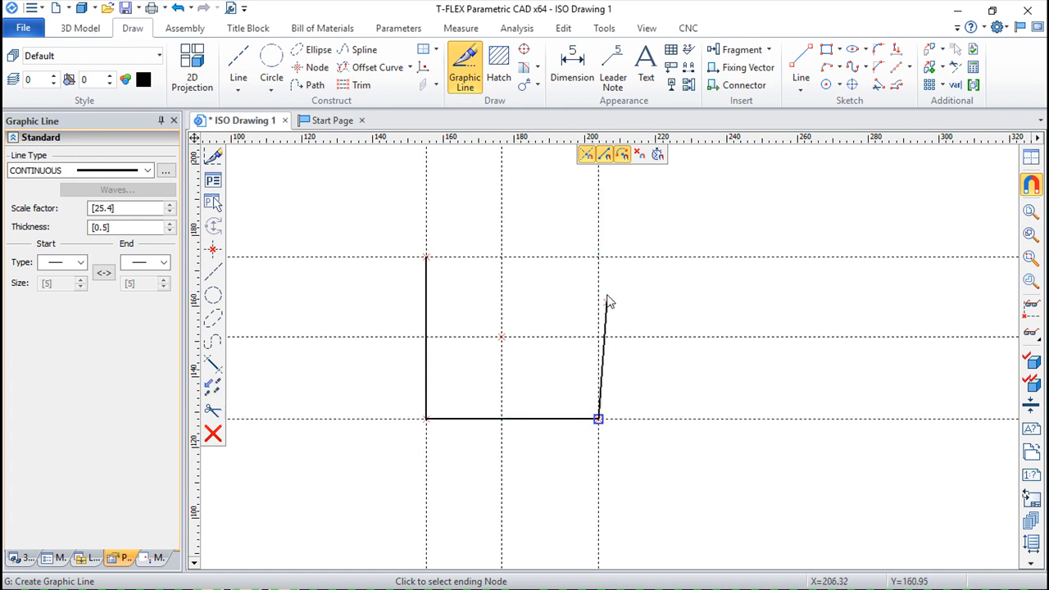
pyautogui.click(598, 257)
pyautogui.click(426, 257)
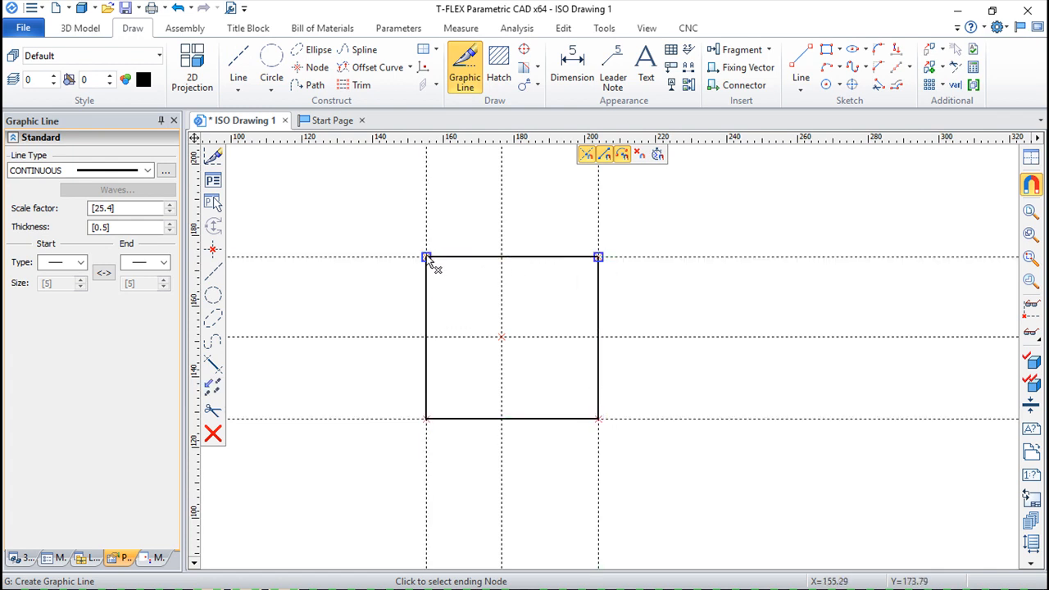
pyautogui.press('Escape')
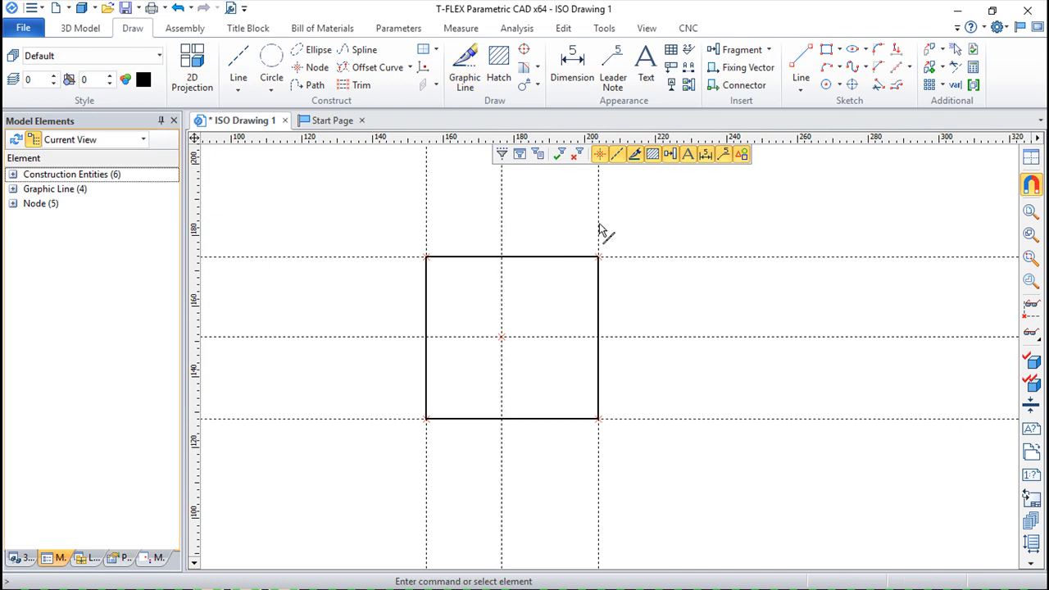
# - Create a fixing vector from the rectangle's upper-left corner to its lower-right corner, keeping the default name and the Draw all layer setting
pyautogui.click(739, 69)
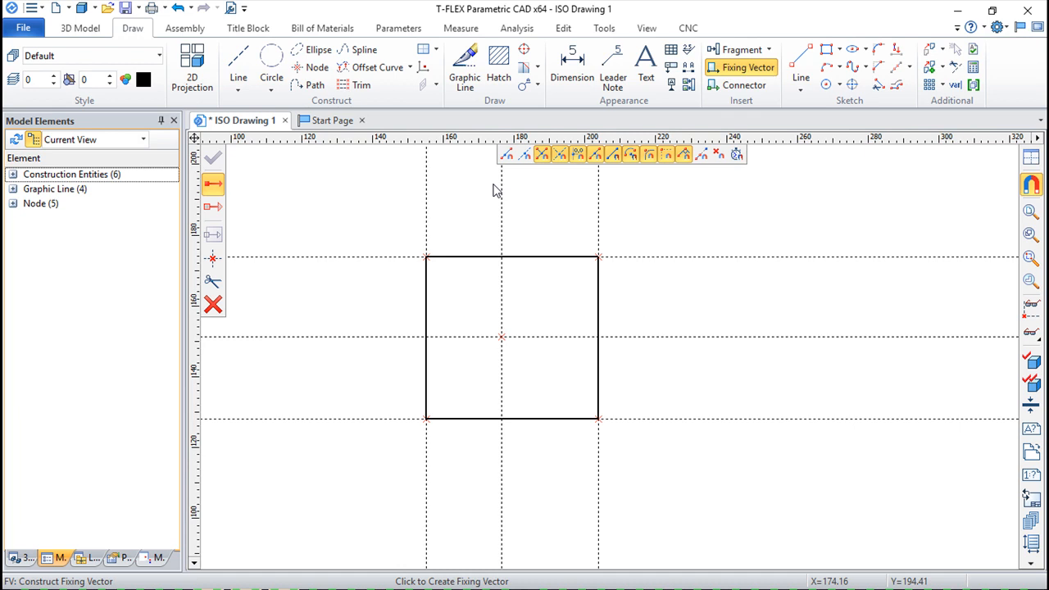
pyautogui.click(426, 258)
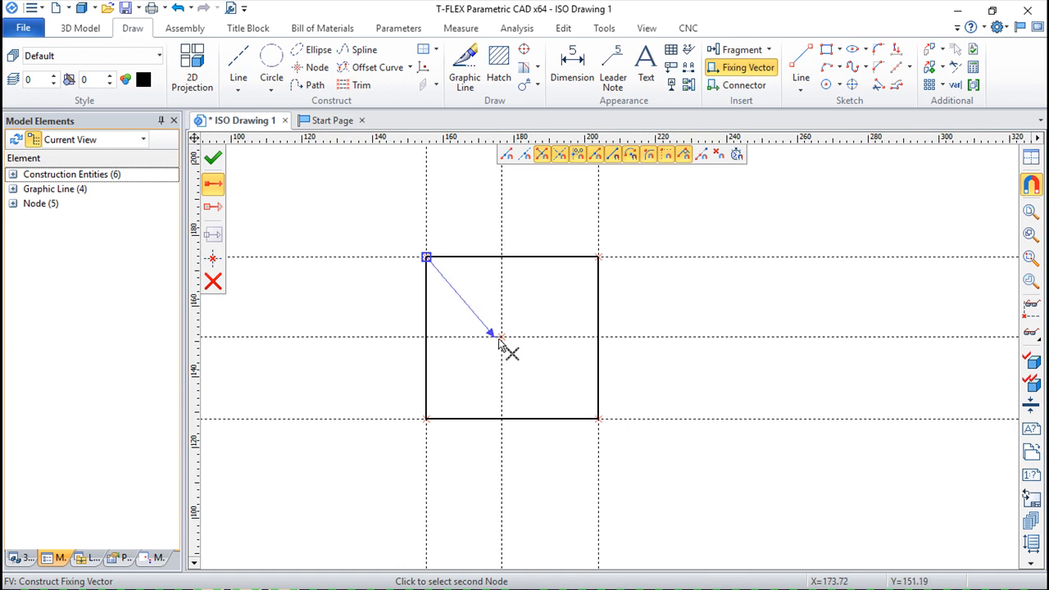
pyautogui.click(599, 420)
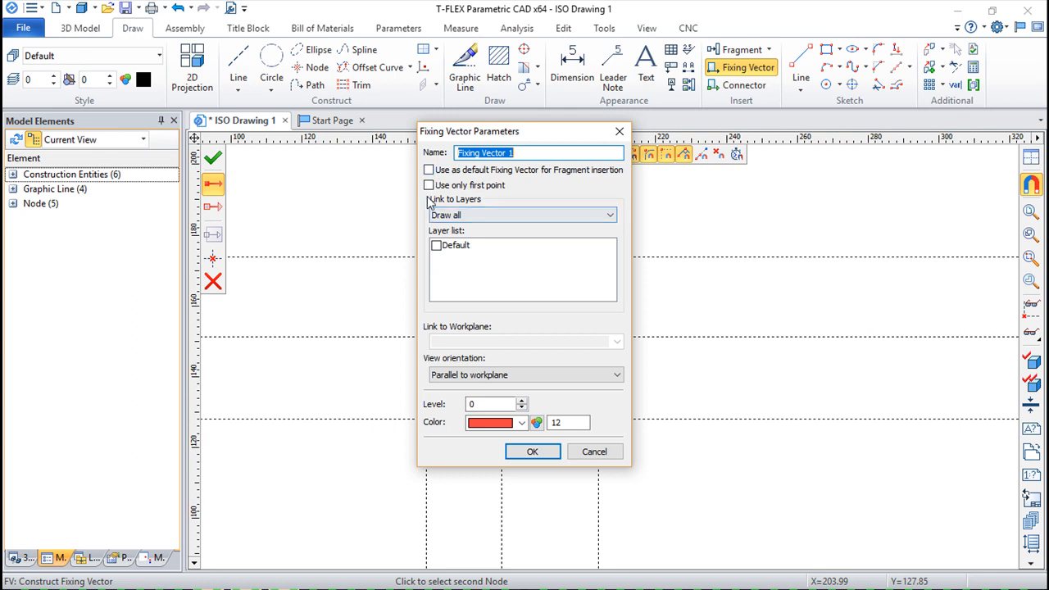
pyautogui.moveTo(547, 131); pyautogui.dragTo(800, 151)
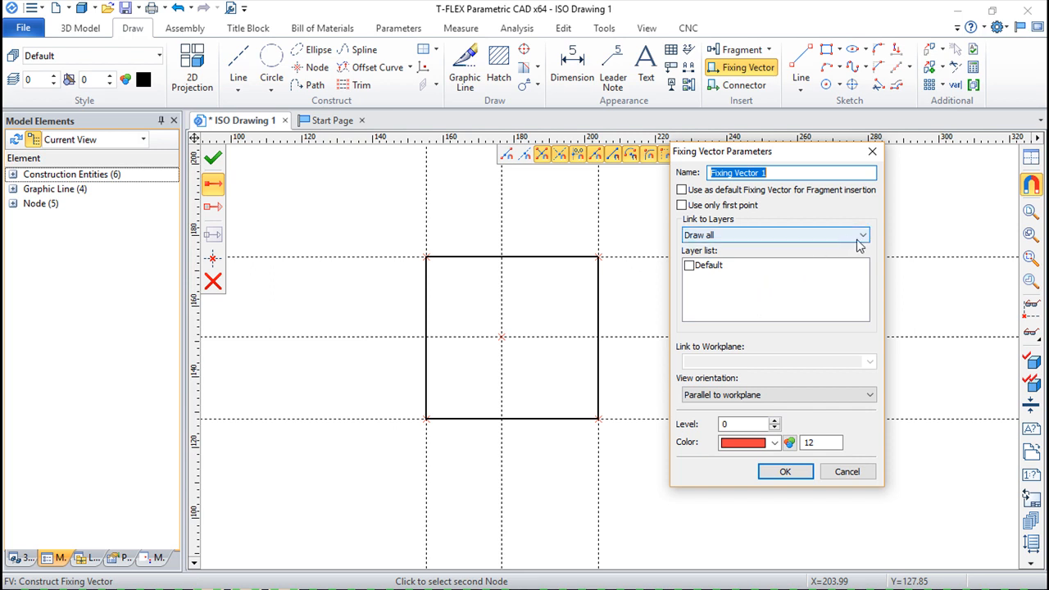
pyautogui.click(862, 236)
pyautogui.click(862, 236)
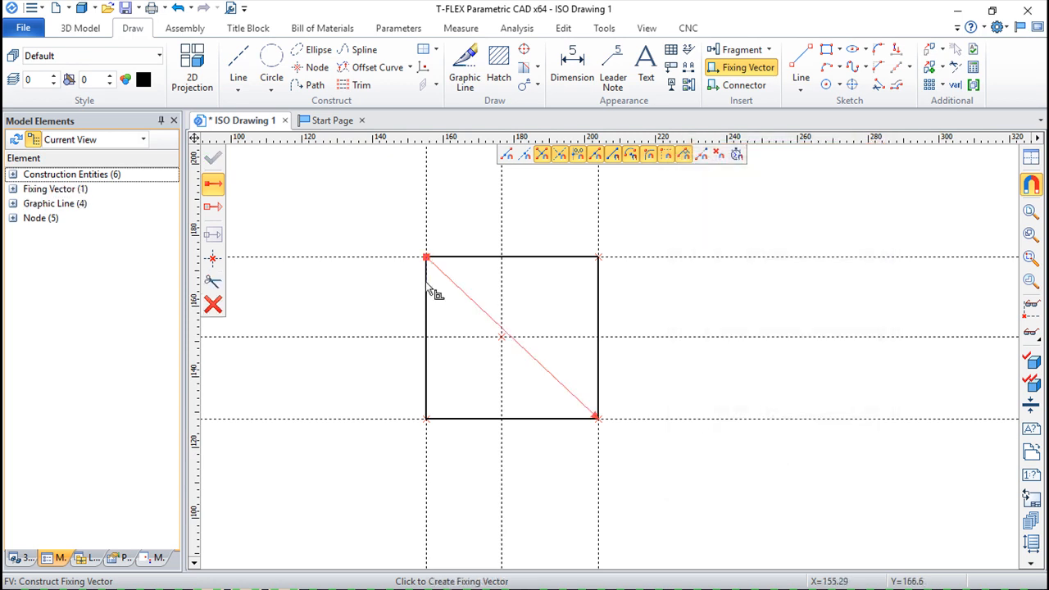
pyautogui.press('Escape')
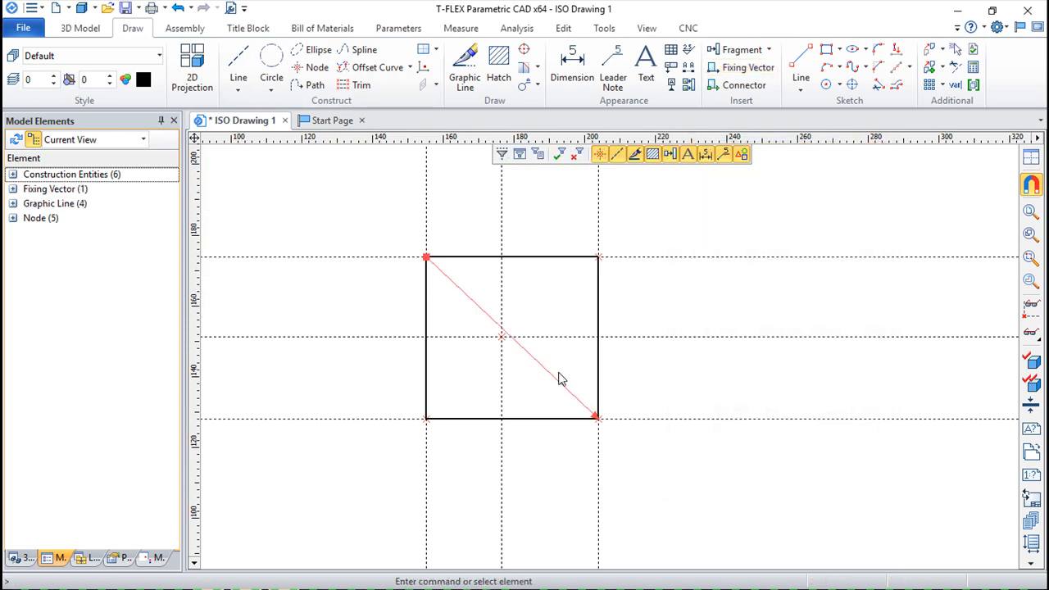
# - Save the drawing to the desktop as file_1
pyautogui.click(24, 29)
pyautogui.click(46, 175)
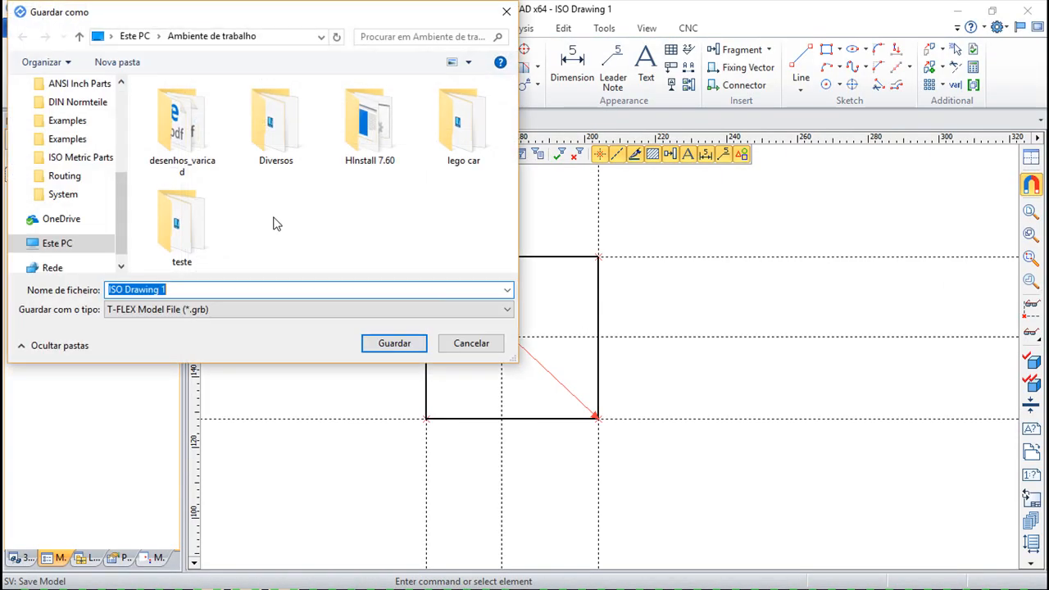
pyautogui.write('file_1')
pyautogui.press('Return')
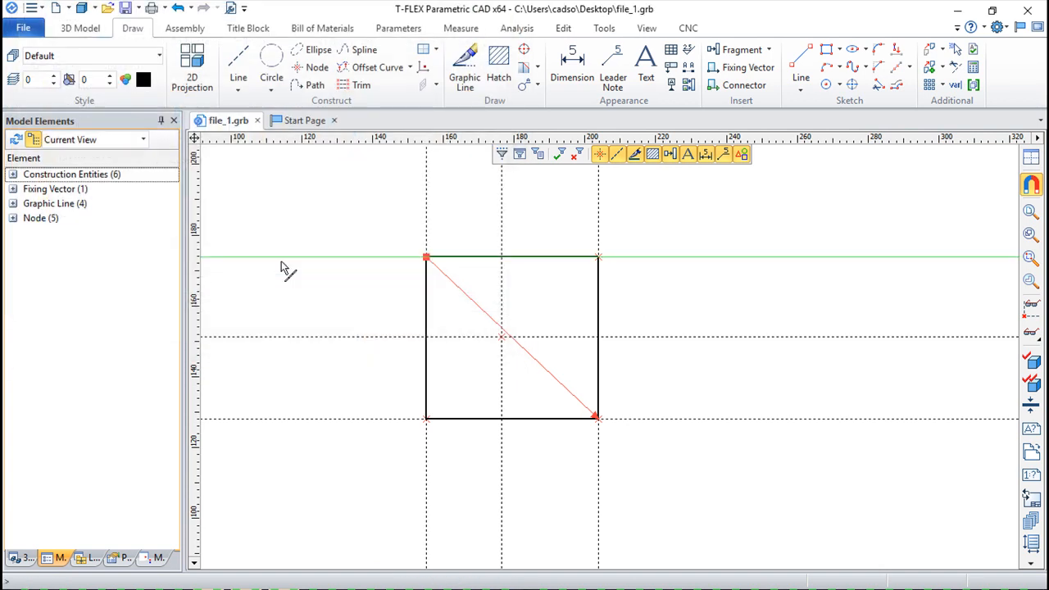
# - Start a new ISO drawing and construct two crossing lines with a node near the middle of the sheet
pyautogui.click(304, 121)
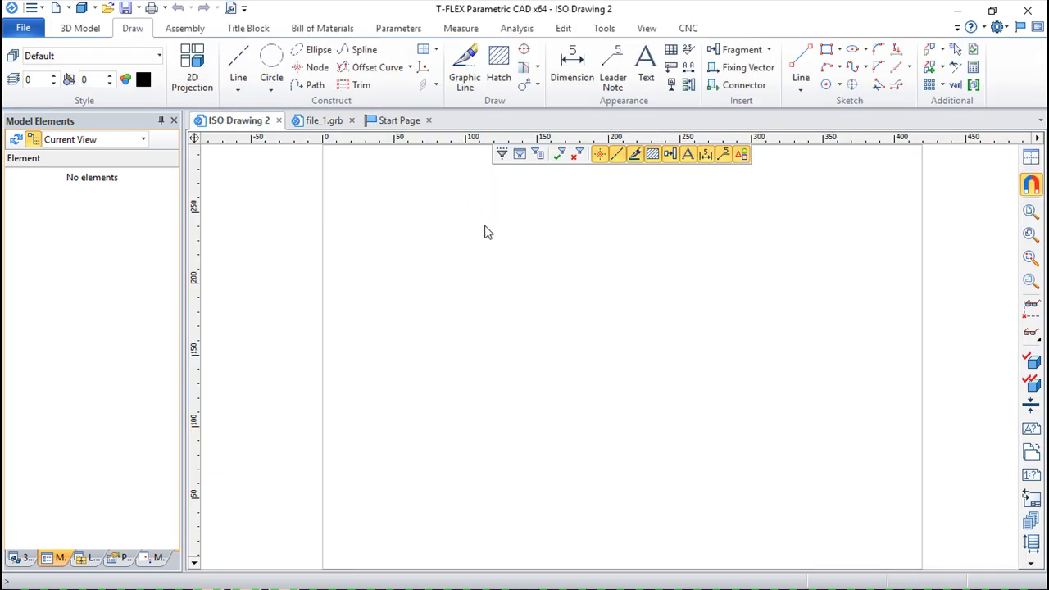
pyautogui.click(238, 69)
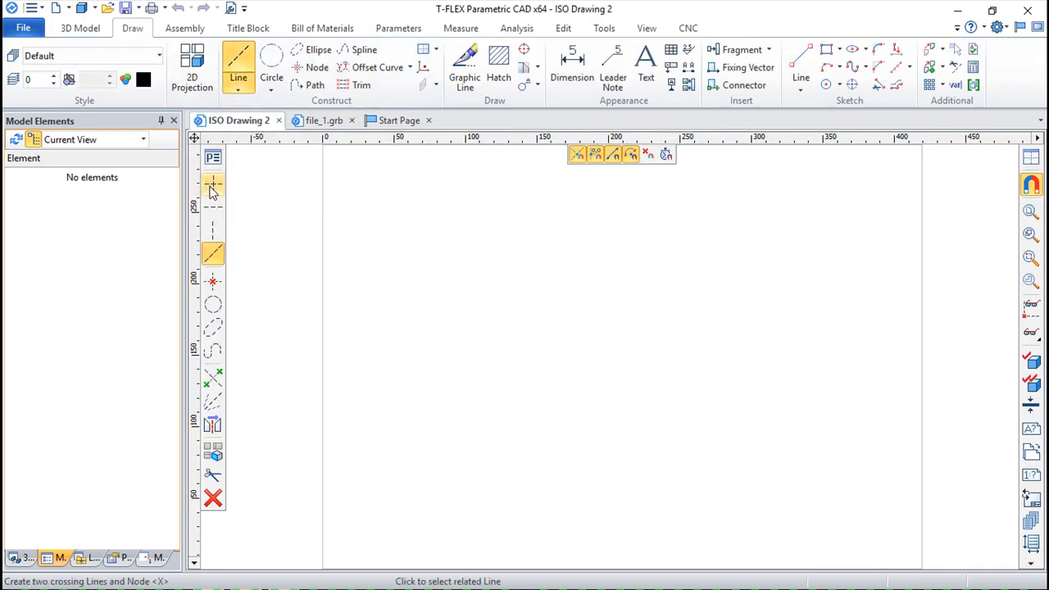
pyautogui.click(592, 355)
pyautogui.press('Escape')
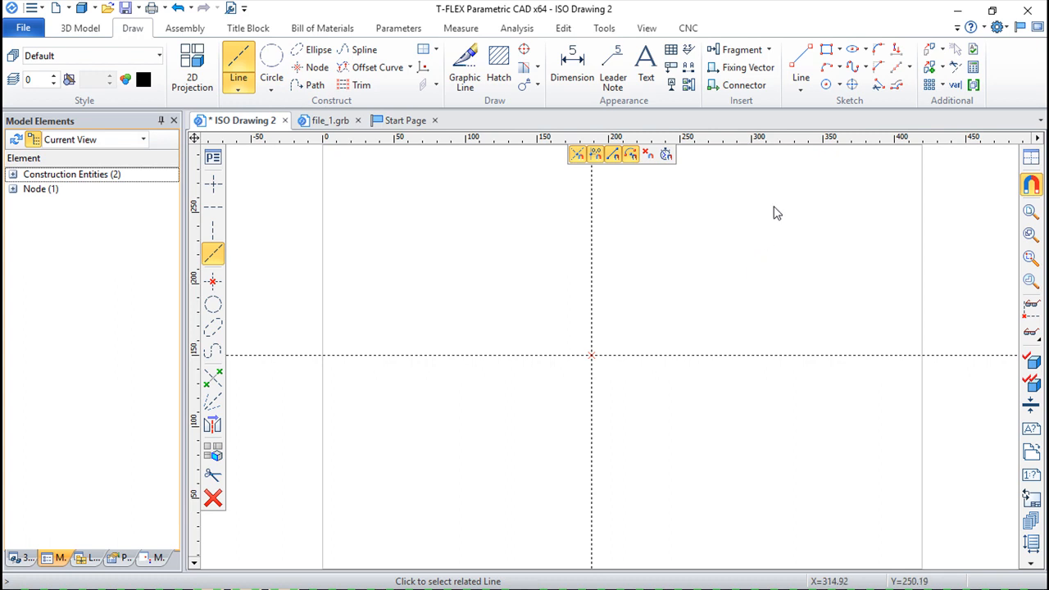
# - Insert file_1 as a fragment, starting its fixing vector at the node and ending it at about X 314, Y 216
pyautogui.click(738, 49)
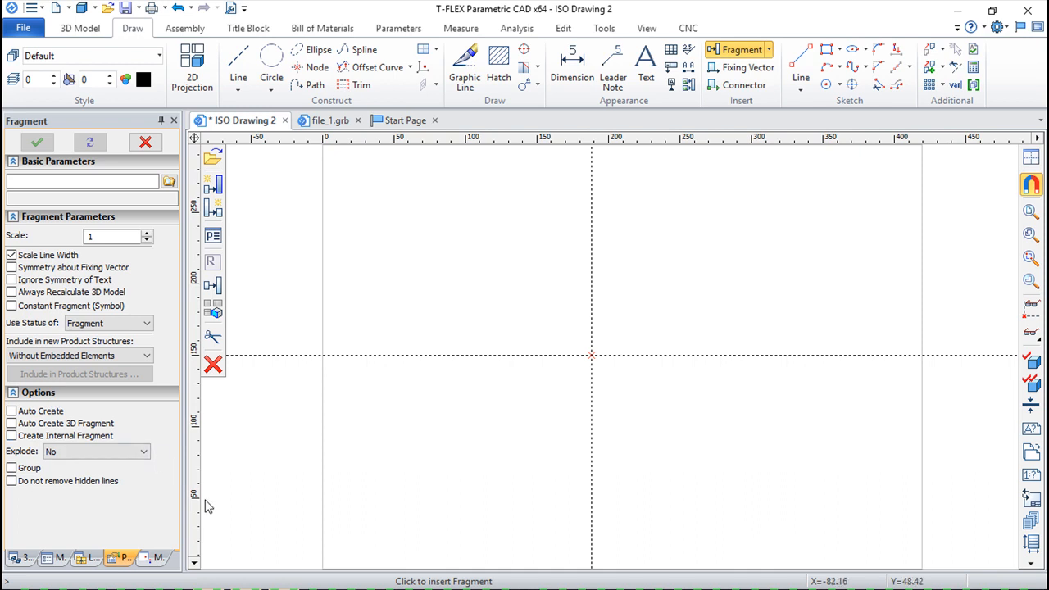
pyautogui.click(212, 158)
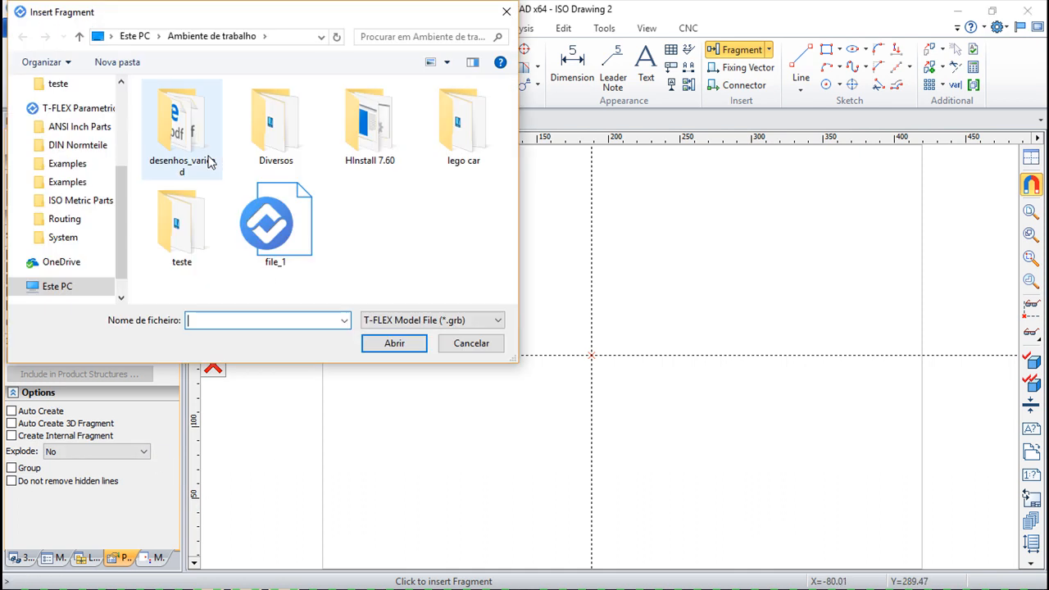
pyautogui.click(267, 226)
pyautogui.click(396, 343)
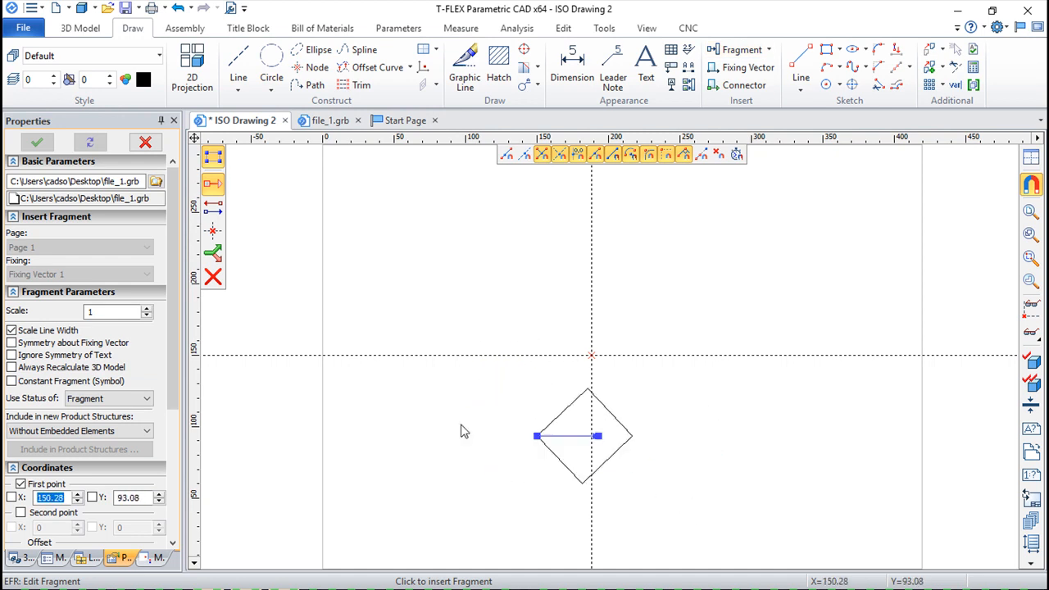
pyautogui.moveTo(171, 349); pyautogui.dragTo(170, 503)
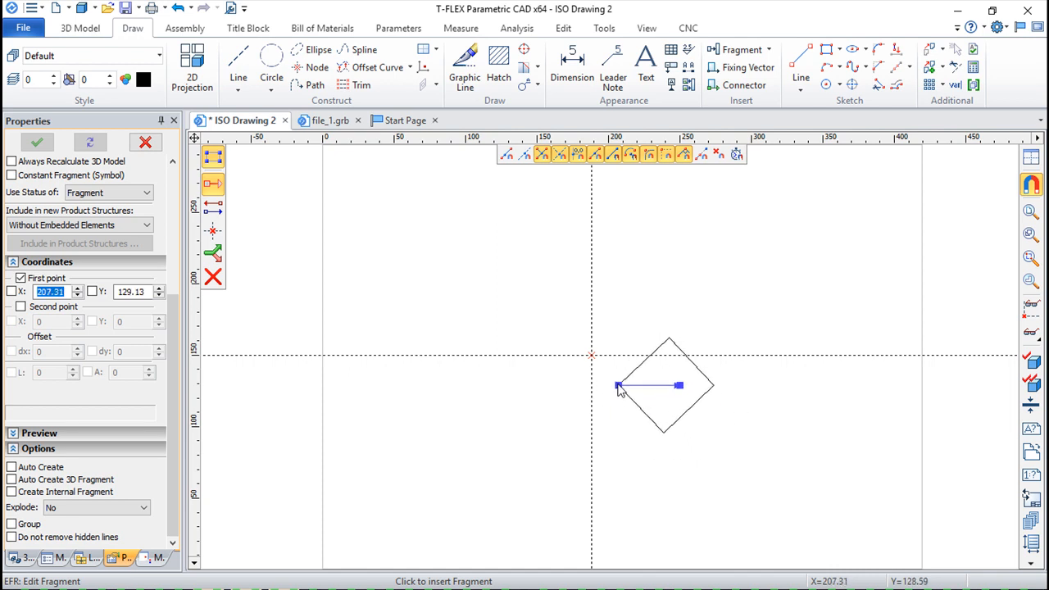
pyautogui.click(591, 356)
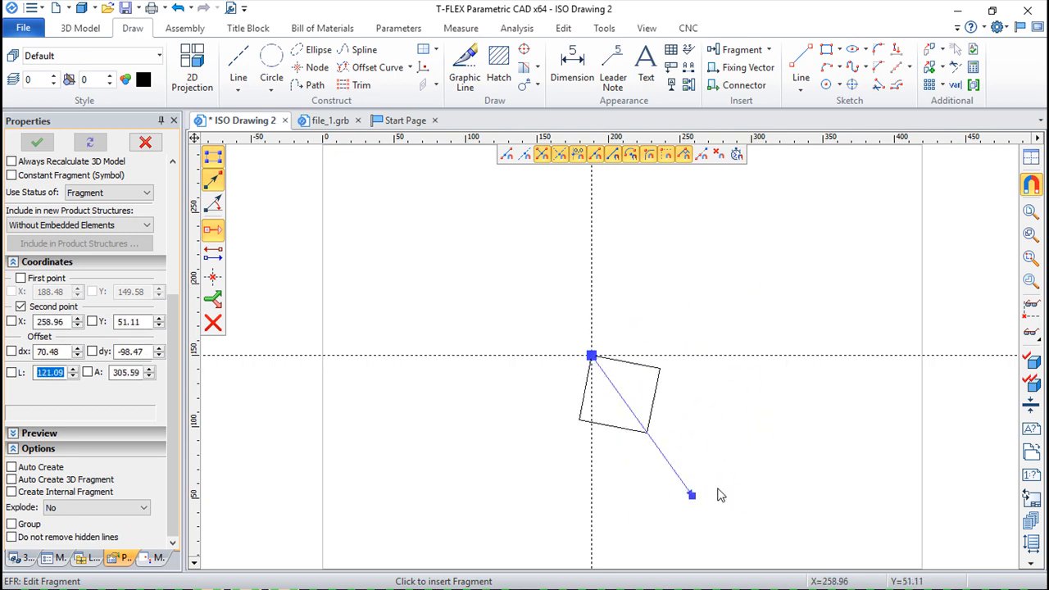
pyautogui.click(771, 264)
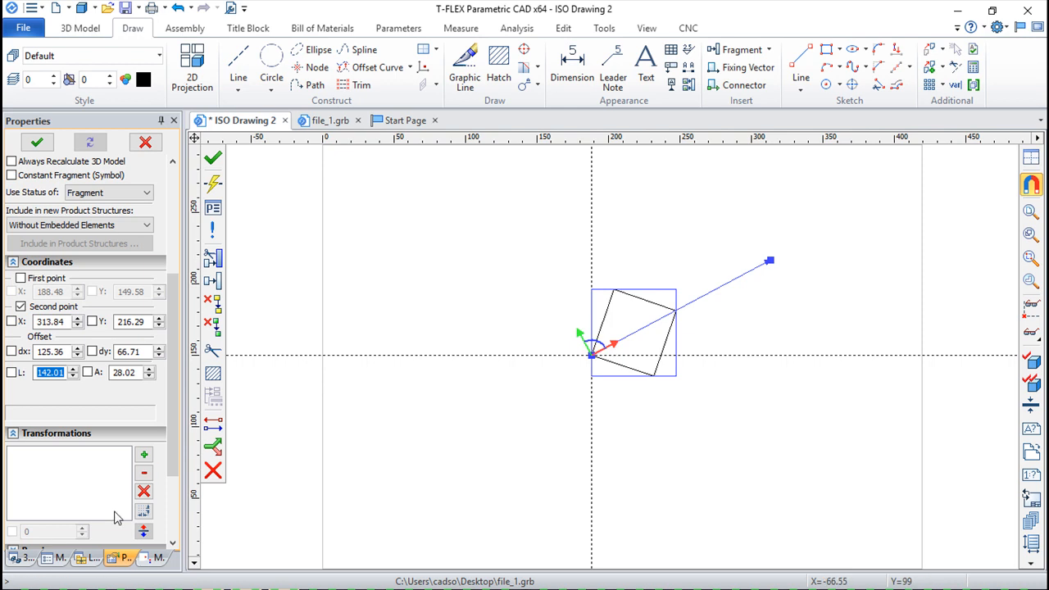
# - Shift the inserted fragment about 56 along X and 51 along Y, and rotate it about 327 degrees
pyautogui.click(593, 352)
pyautogui.click(662, 316)
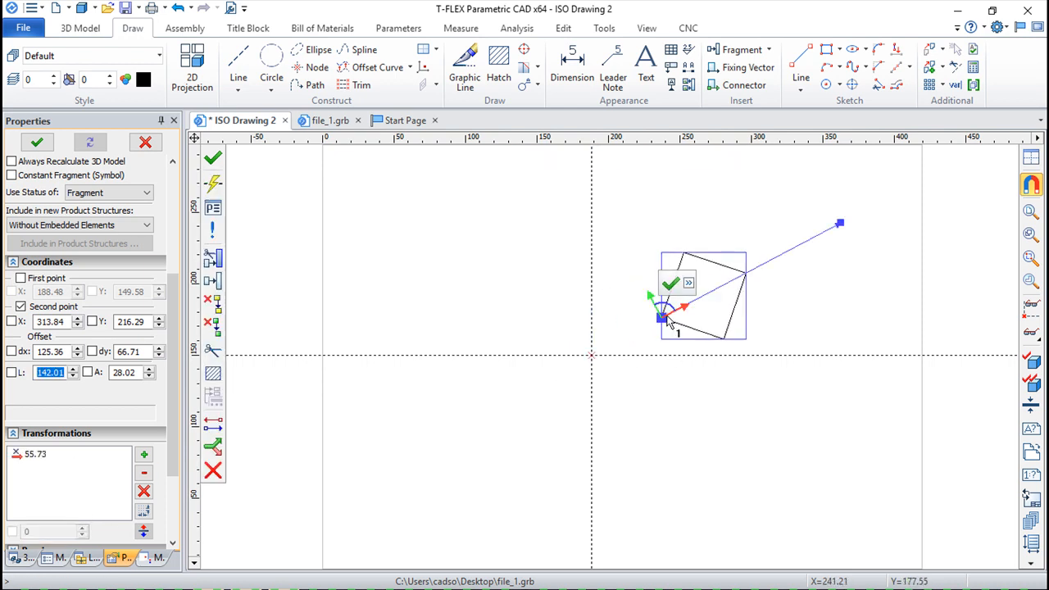
pyautogui.click(649, 296)
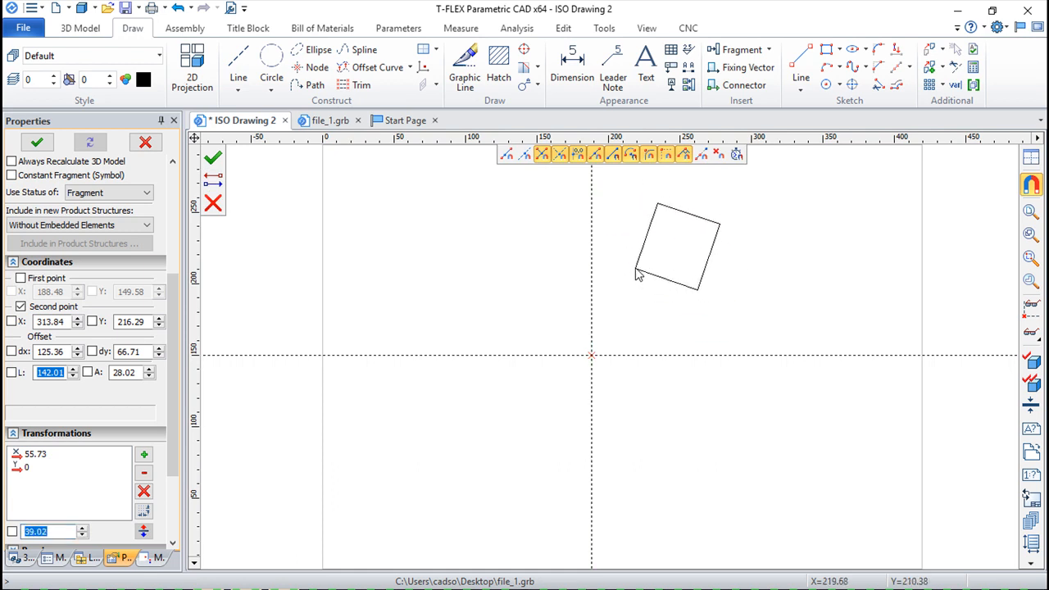
pyautogui.click(639, 237)
pyautogui.click(641, 239)
pyautogui.click(646, 244)
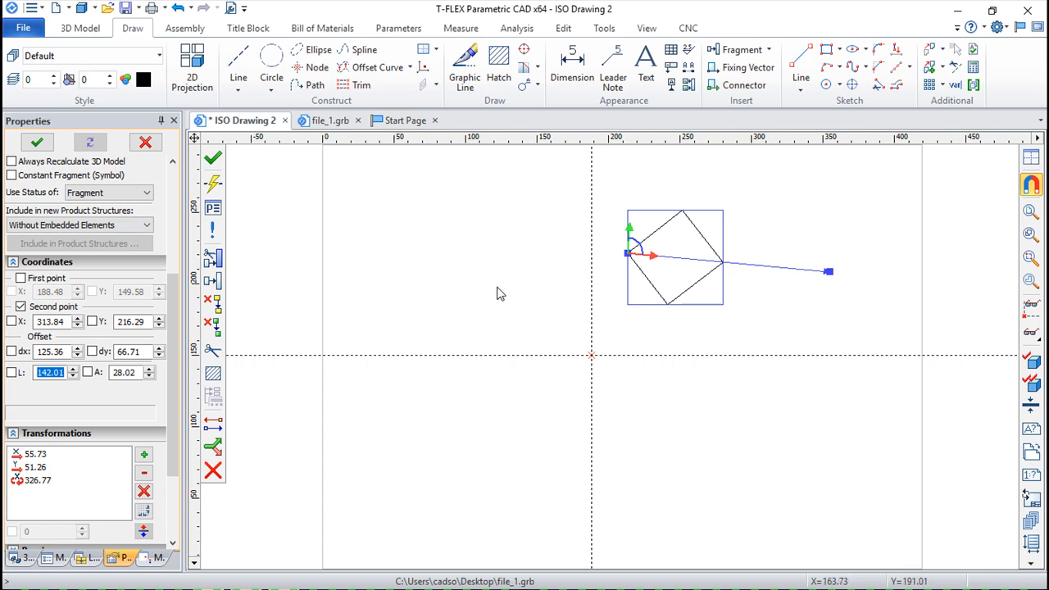
pyautogui.click(213, 157)
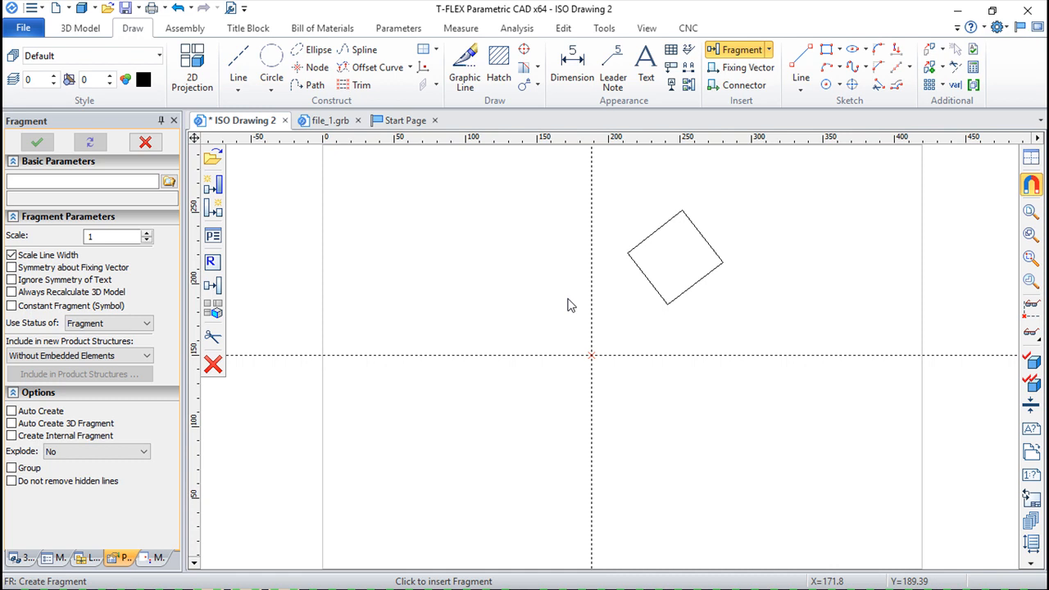
# - Start a new ISO drawing and create the first fragment insertion point with crossing lines at about X 228, Y 118
pyautogui.click(399, 124)
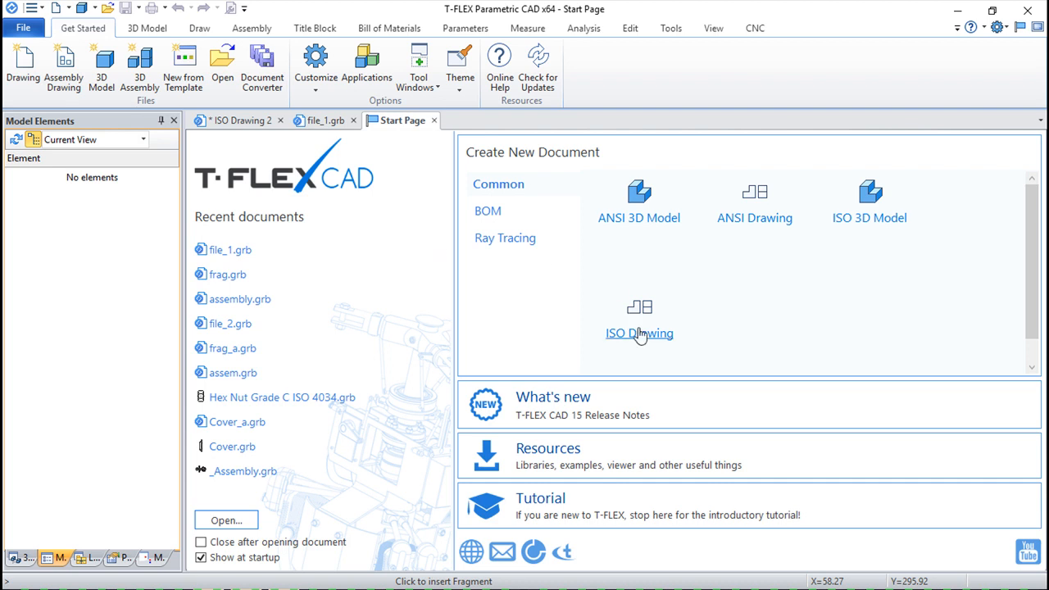
pyautogui.click(743, 352)
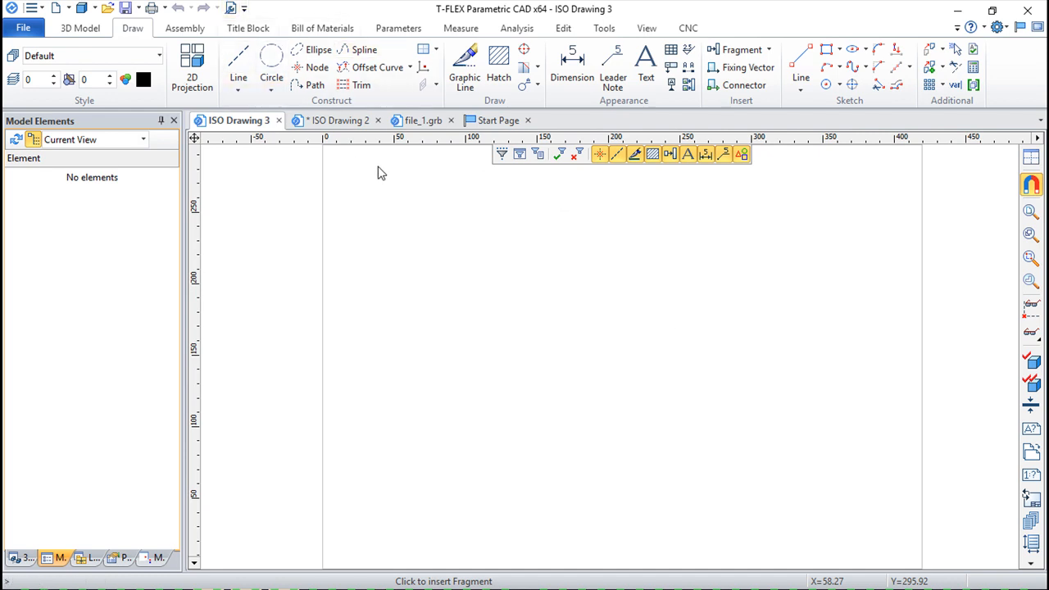
pyautogui.press('l')
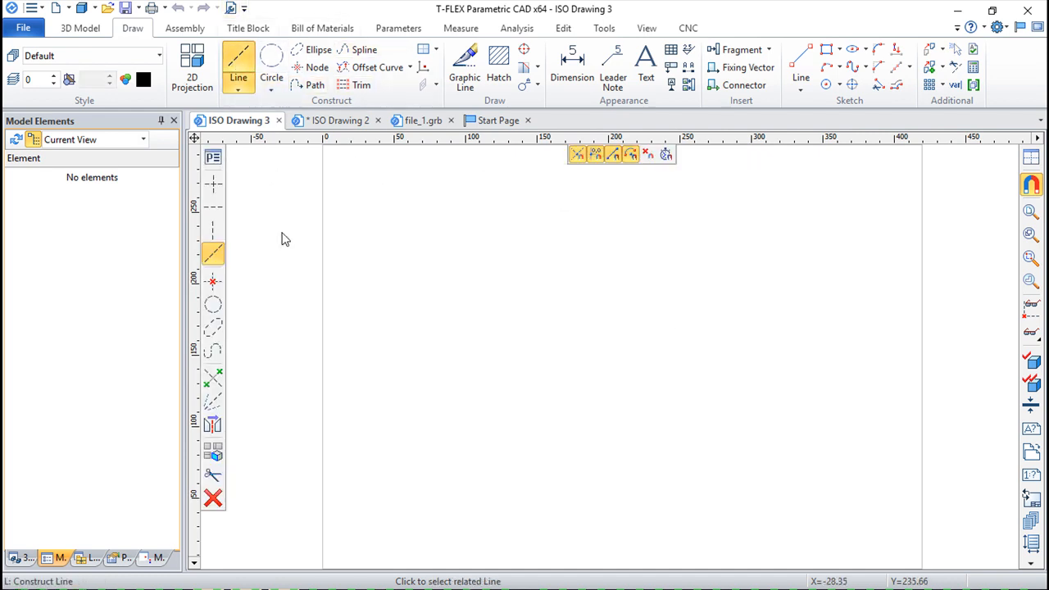
pyautogui.click(215, 186)
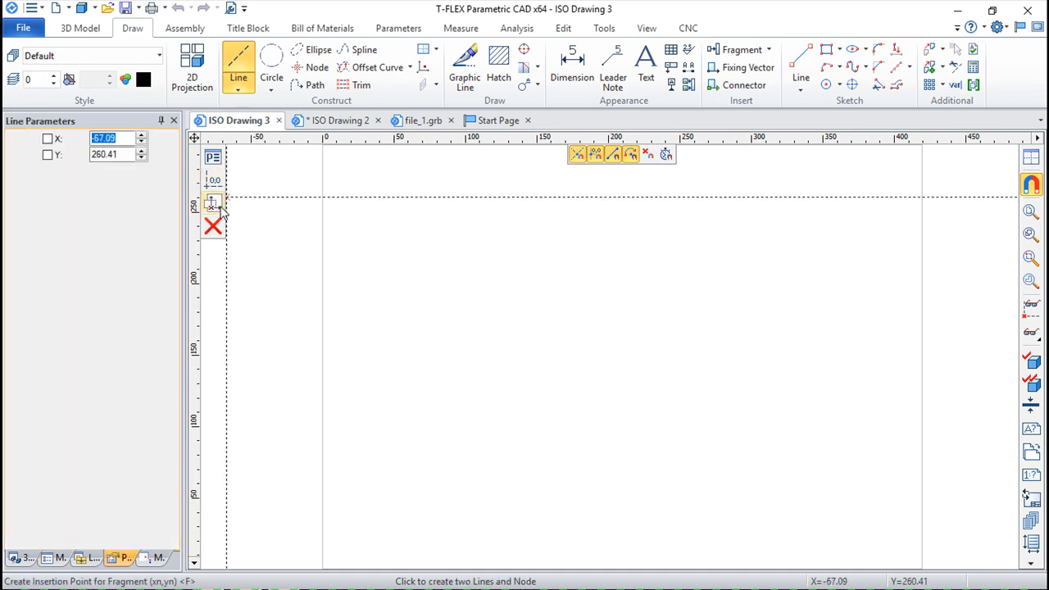
pyautogui.click(648, 400)
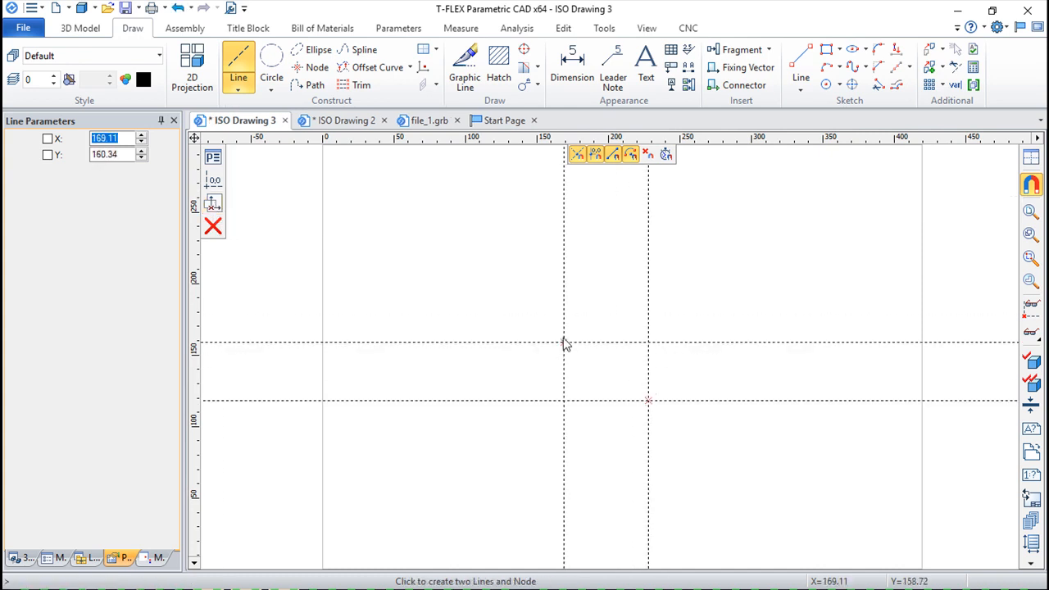
# - Create the second and third fragment insertion points with crossing lines at about X 176, Y 162 and X 208, Y 189
pyautogui.press('Escape')
pyautogui.click(215, 185)
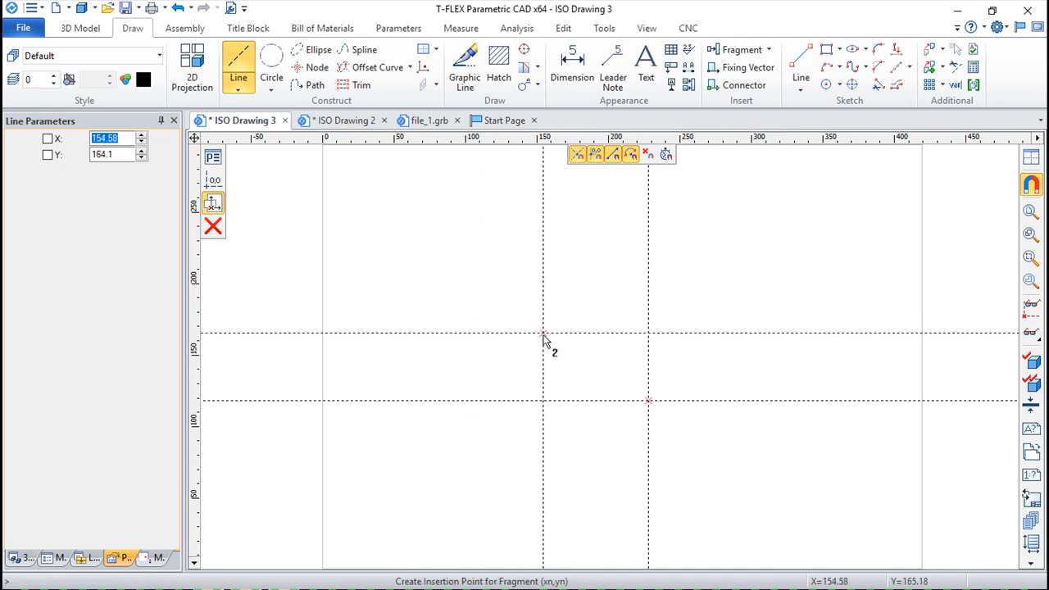
pyautogui.click(573, 336)
pyautogui.rightClick(466, 377)
pyautogui.click(215, 183)
pyautogui.click(621, 300)
pyautogui.rightClick(747, 322)
pyautogui.scroll(3, 748, 322)
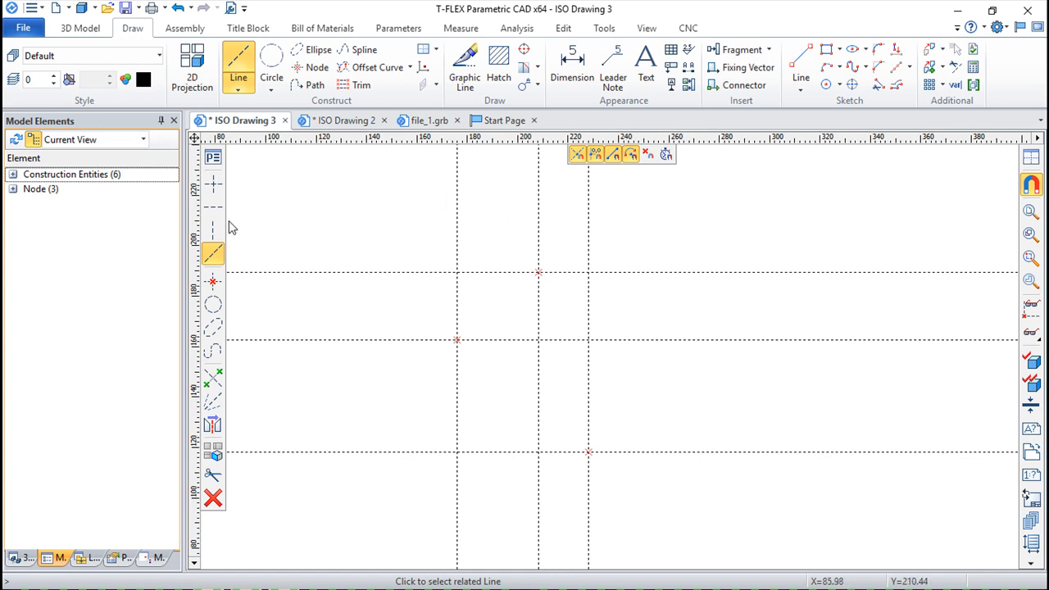
# - Construct a vertical line parallel to the one through the third insertion point, about 16 mm to its left
pyautogui.click(541, 251)
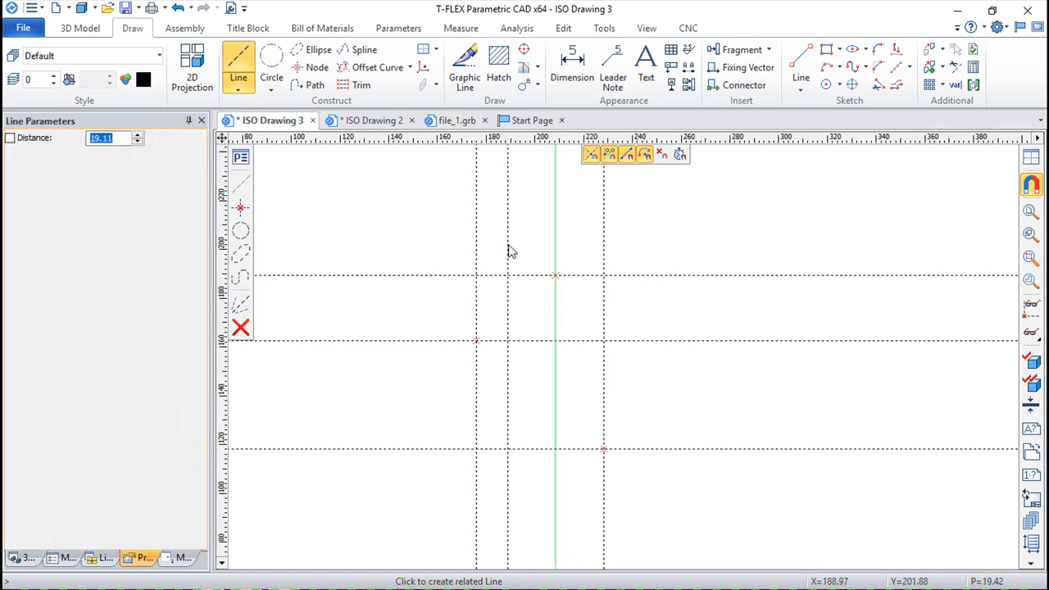
pyautogui.click(516, 254)
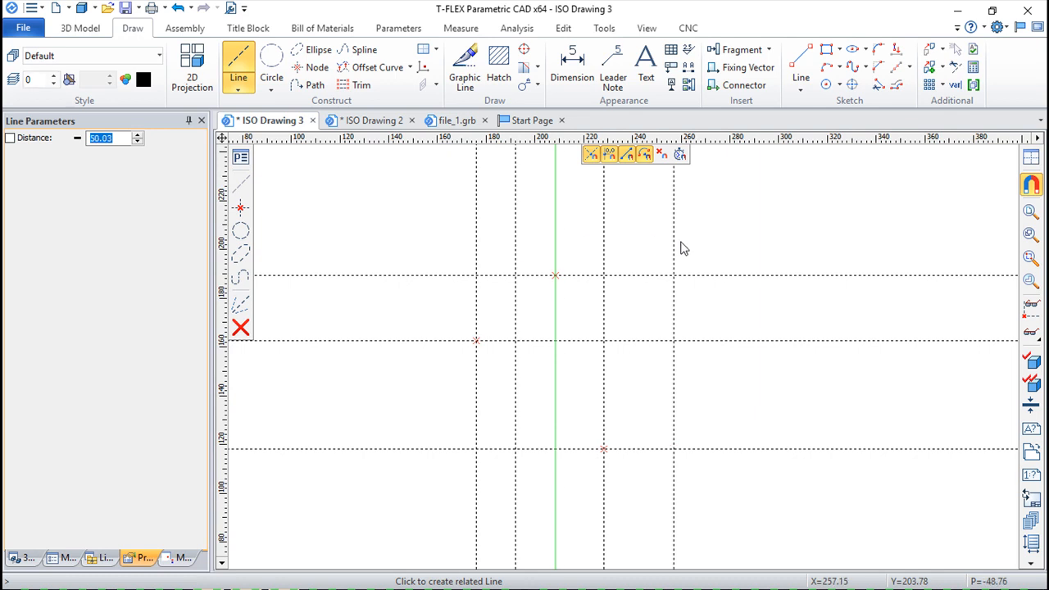
pyautogui.press('Escape')
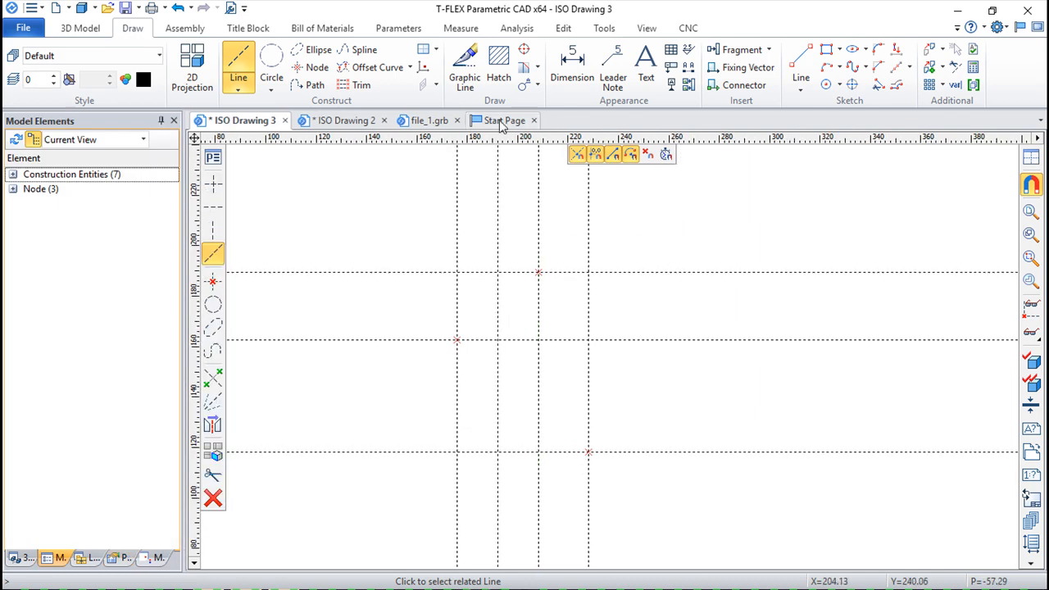
# - Trace a closed graphic-line outline on the construction grid: a wide rectangular base with a narrow upright neck on its upper edge
pyautogui.click(464, 62)
pyautogui.click(589, 452)
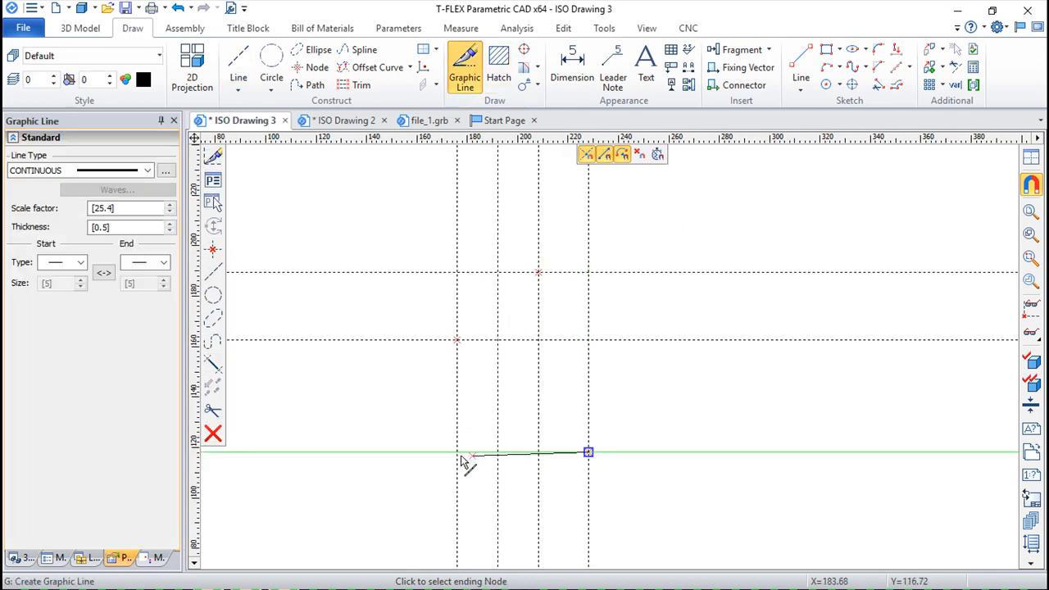
pyautogui.click(458, 453)
pyautogui.click(457, 340)
pyautogui.click(497, 339)
pyautogui.click(497, 272)
pyautogui.click(539, 272)
pyautogui.click(539, 339)
pyautogui.click(588, 339)
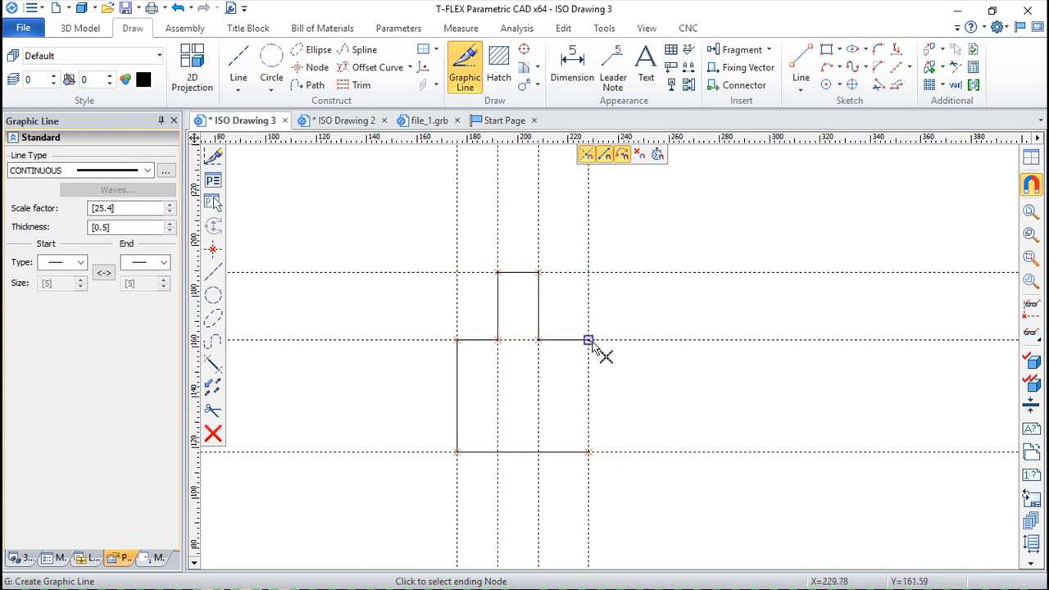
pyautogui.click(588, 452)
pyautogui.scroll(1, 644, 392)
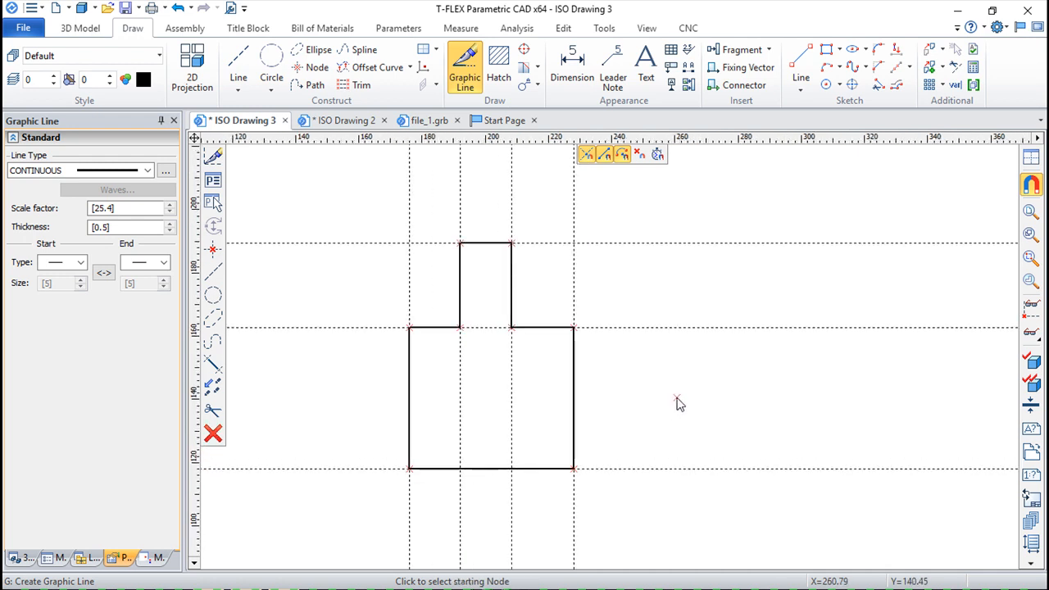
pyautogui.moveTo(687, 410); pyautogui.dragTo(740, 398, button='middle')
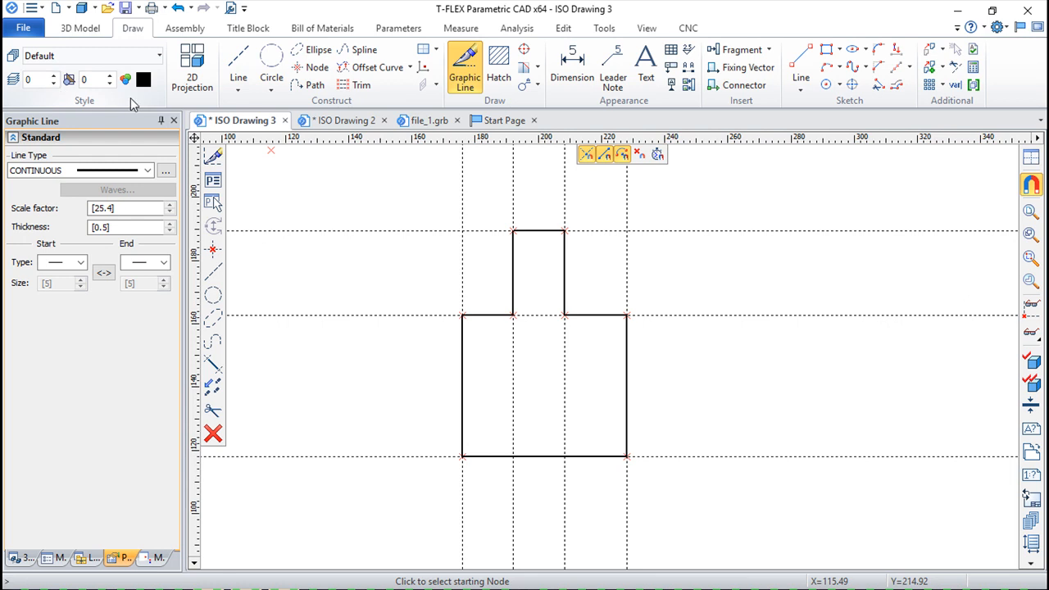
# - Save the drawing to the desktop as file_2
pyautogui.click(11, 28)
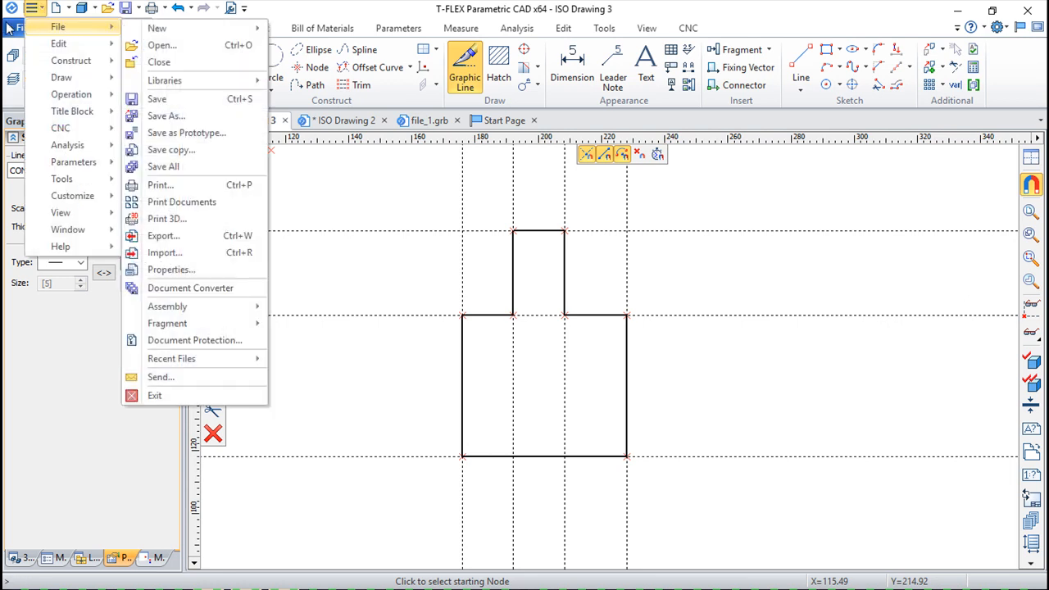
pyautogui.click(22, 31)
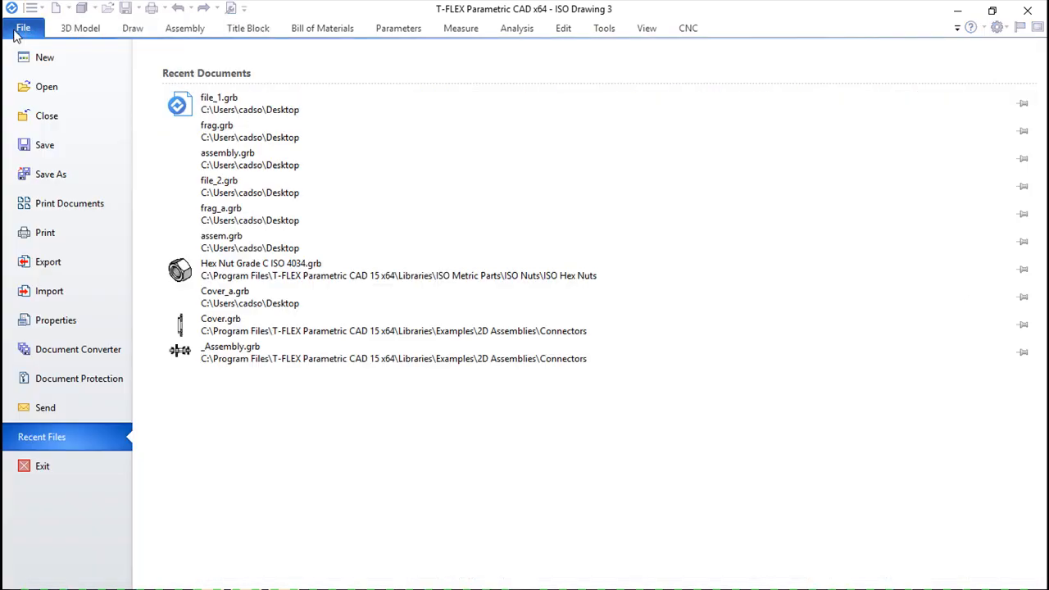
pyautogui.click(51, 172)
pyautogui.write('fi')
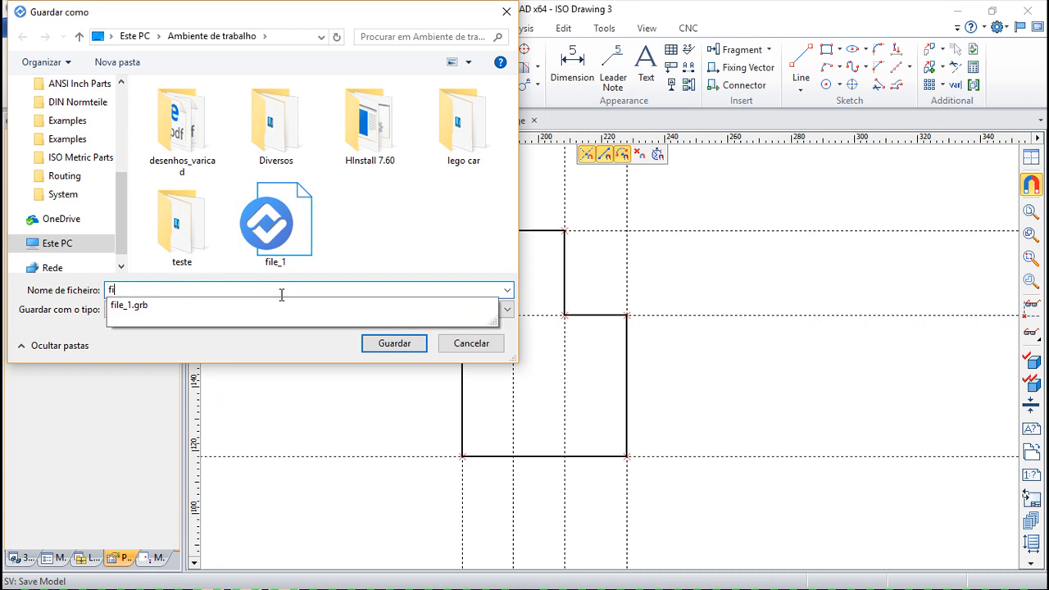
pyautogui.write('le_2')
pyautogui.press('Return')
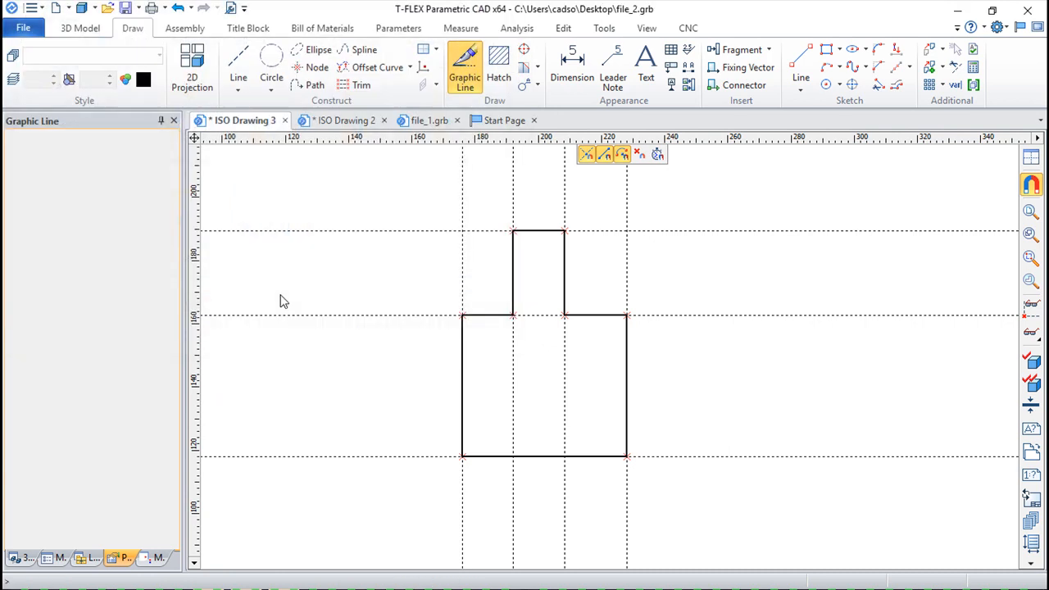
# - In ISO Drawing 2, start a fragment insertion and choose file_2 from the desktop as its source
pyautogui.click(316, 121)
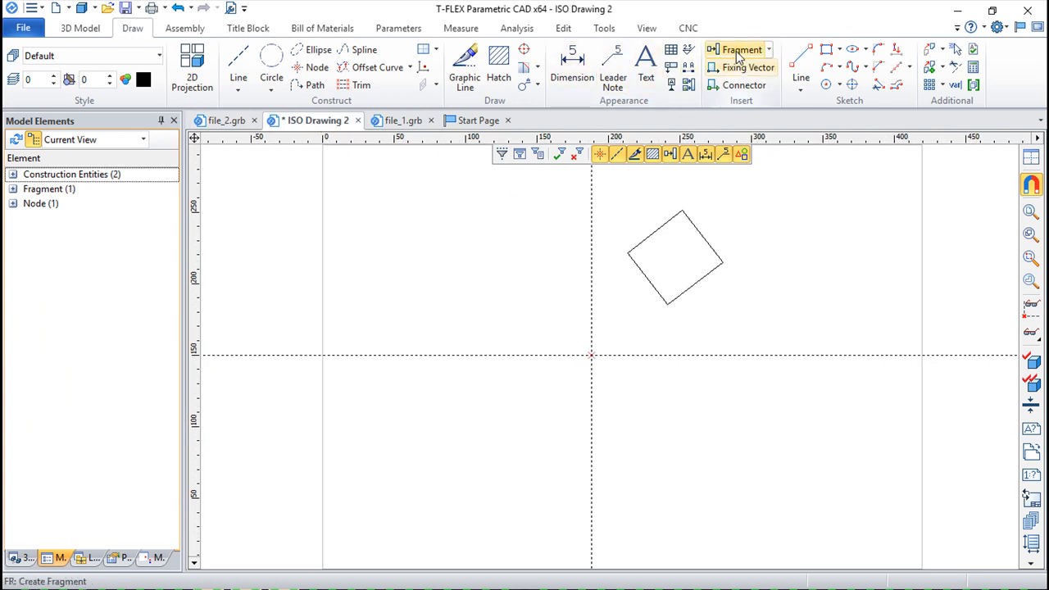
pyautogui.click(737, 49)
pyautogui.click(212, 157)
pyautogui.click(386, 217)
pyautogui.click(400, 346)
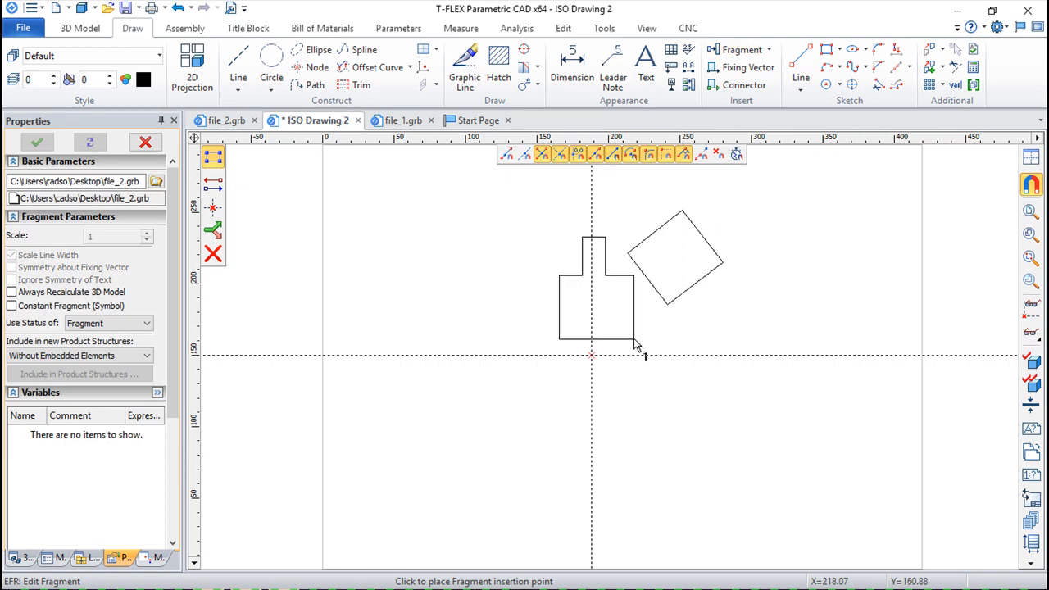
# - Place the fragment's first insertion point on the node, the second at about X 115, Y 192, and the third at about X 164, Y 225
pyautogui.click(594, 357)
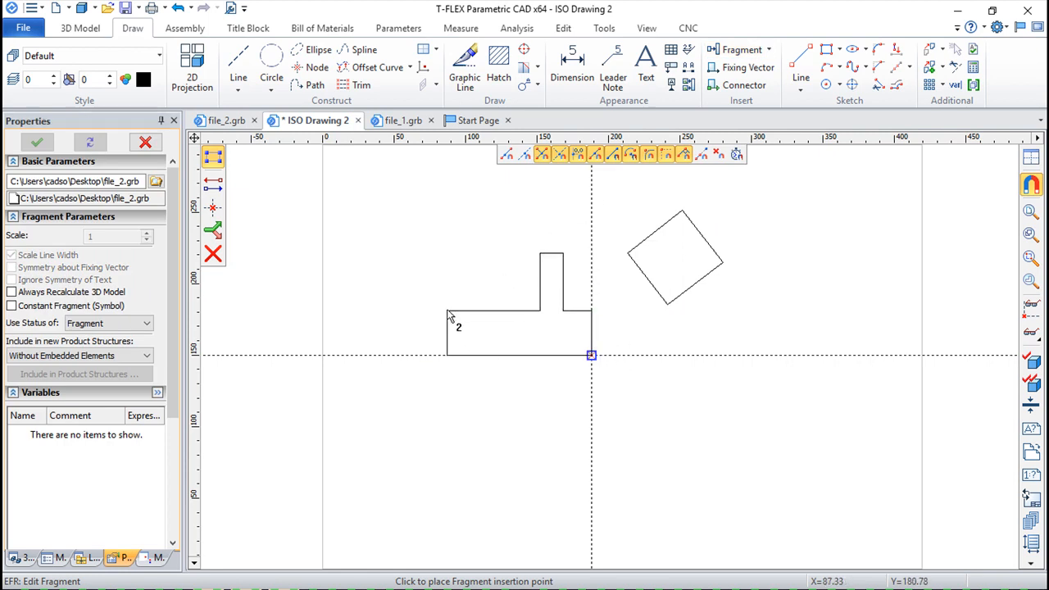
pyautogui.click(487, 298)
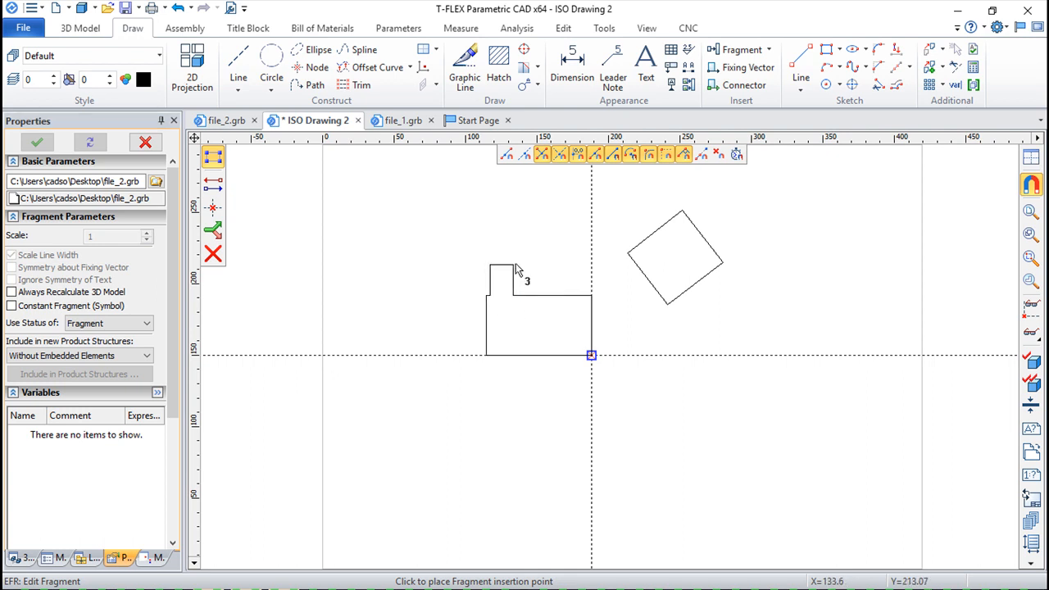
pyautogui.click(560, 254)
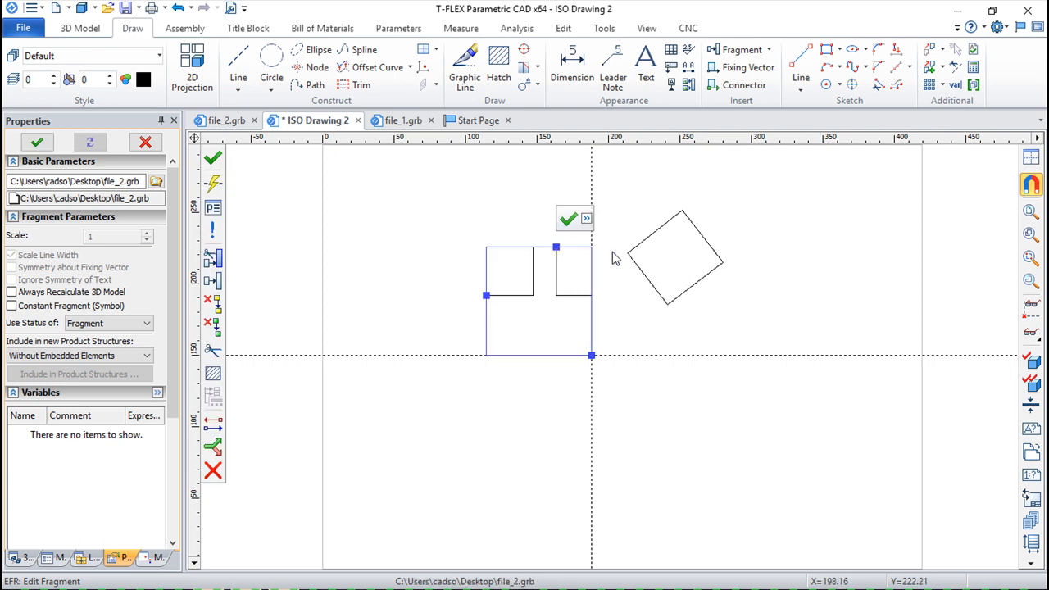
pyautogui.click(568, 218)
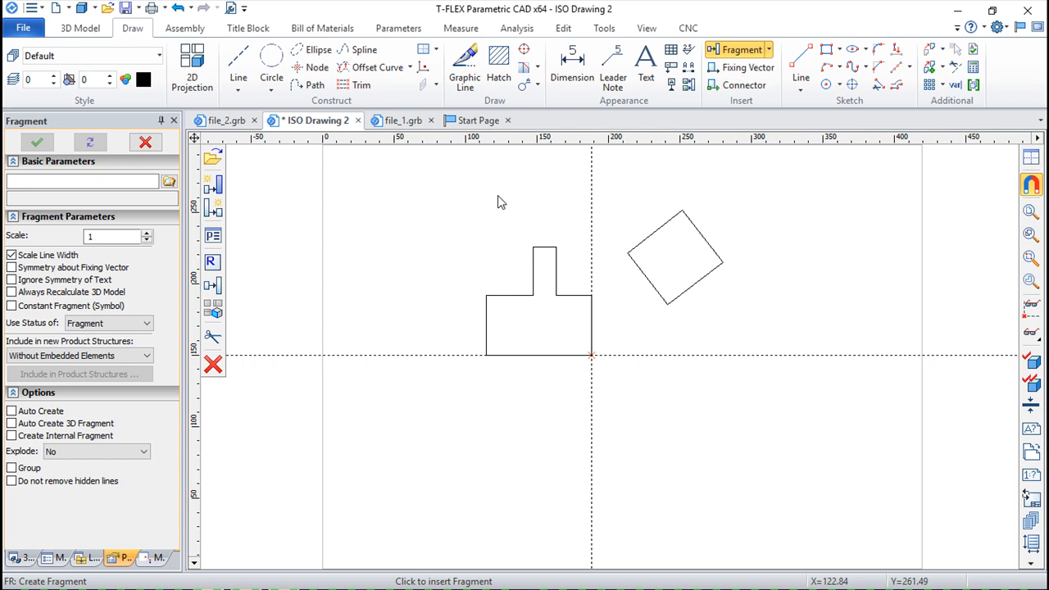
# - Close file_2, ISO Drawing 2 without saving it, and file_1
pyautogui.click(255, 121)
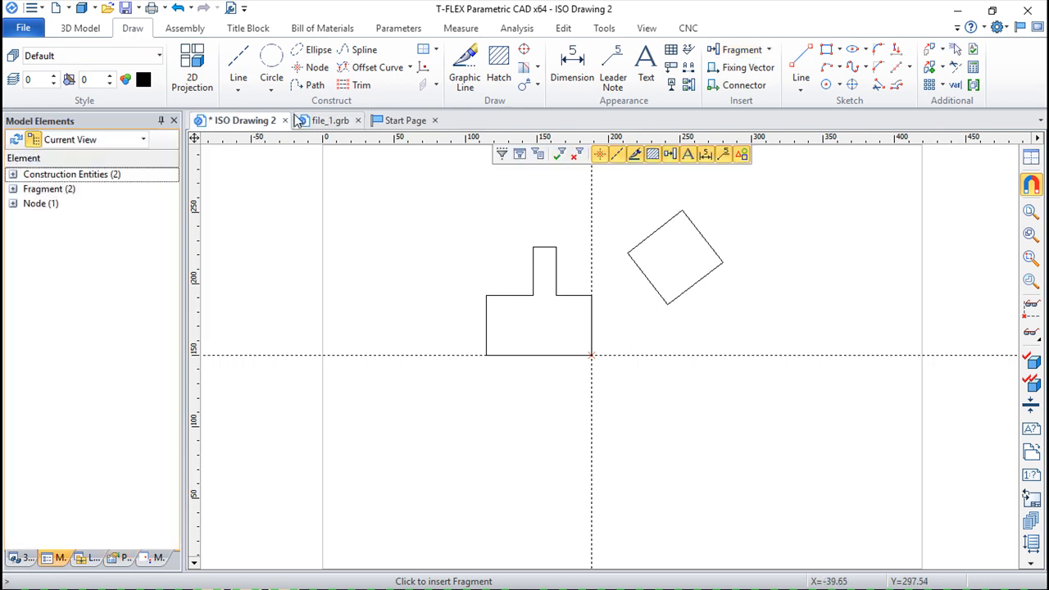
pyautogui.click(284, 121)
pyautogui.click(529, 335)
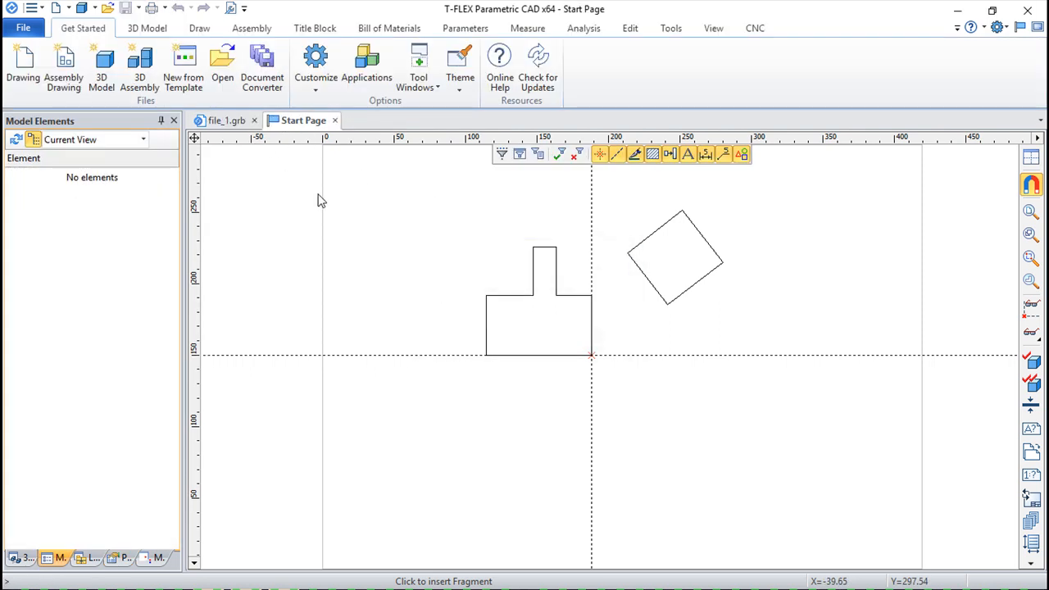
pyautogui.click(253, 120)
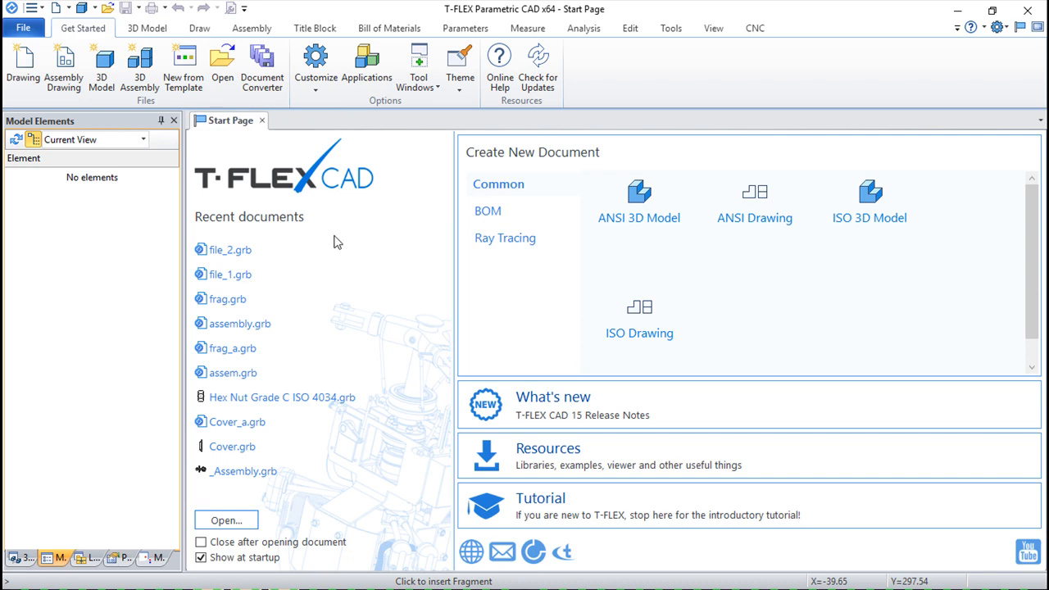
# - Start a new ISO drawing and construct two crossing lines with a node at about X 112, Y 159
pyautogui.click(627, 338)
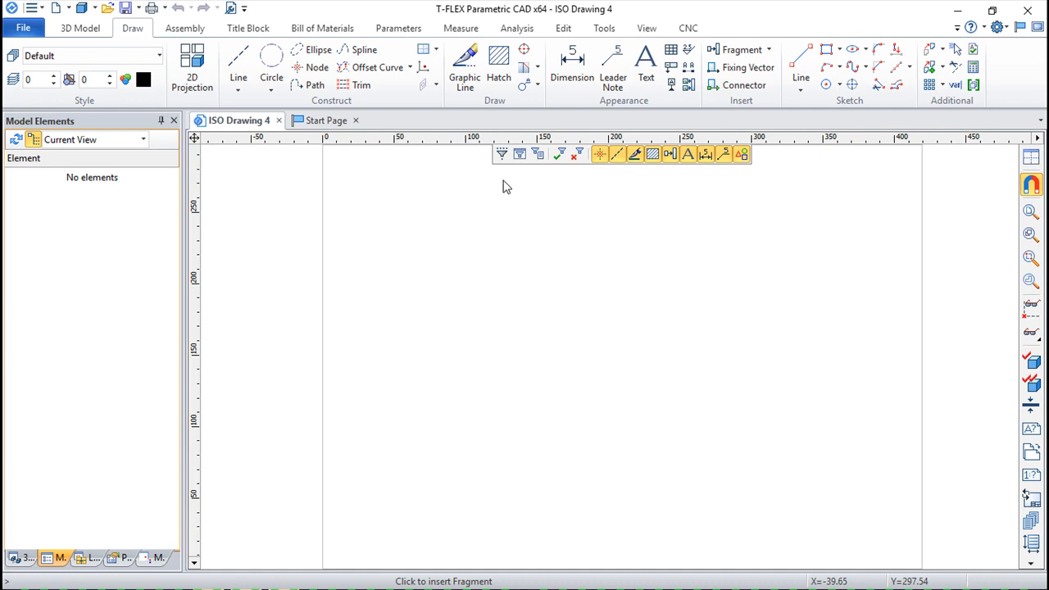
pyautogui.click(237, 65)
pyautogui.click(212, 183)
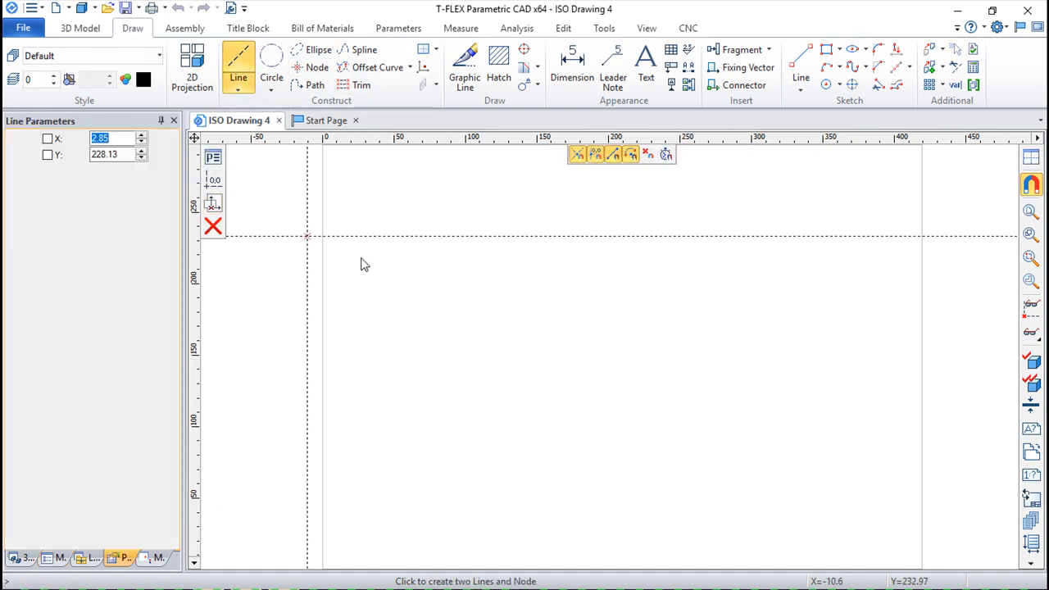
pyautogui.click(482, 342)
pyautogui.press('Escape')
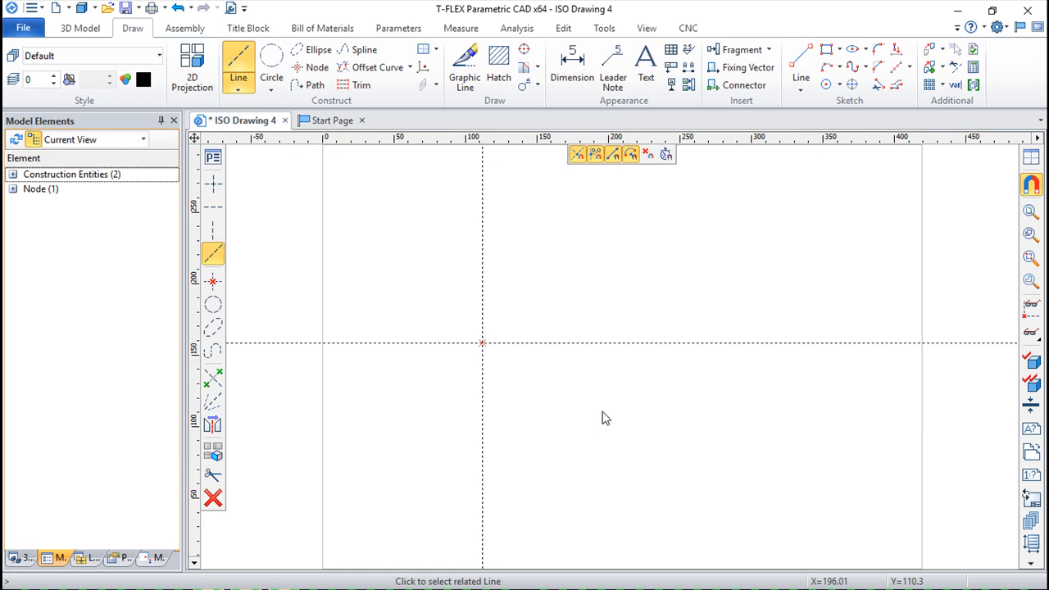
pyautogui.press('Escape')
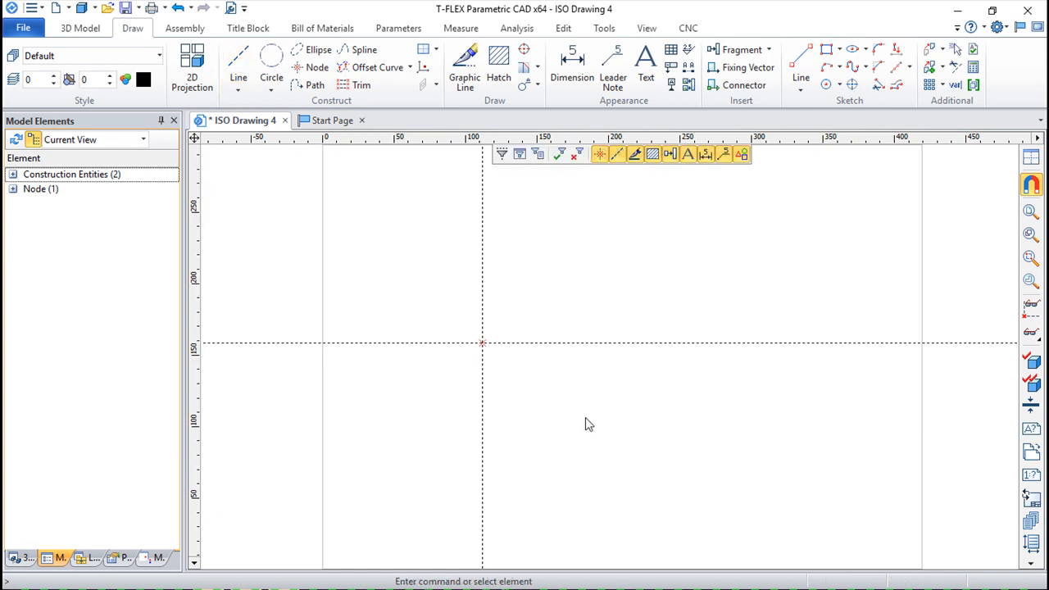
# - Add a numeric variable named A with the expression 50 to the drawing's variables
pyautogui.press('v')
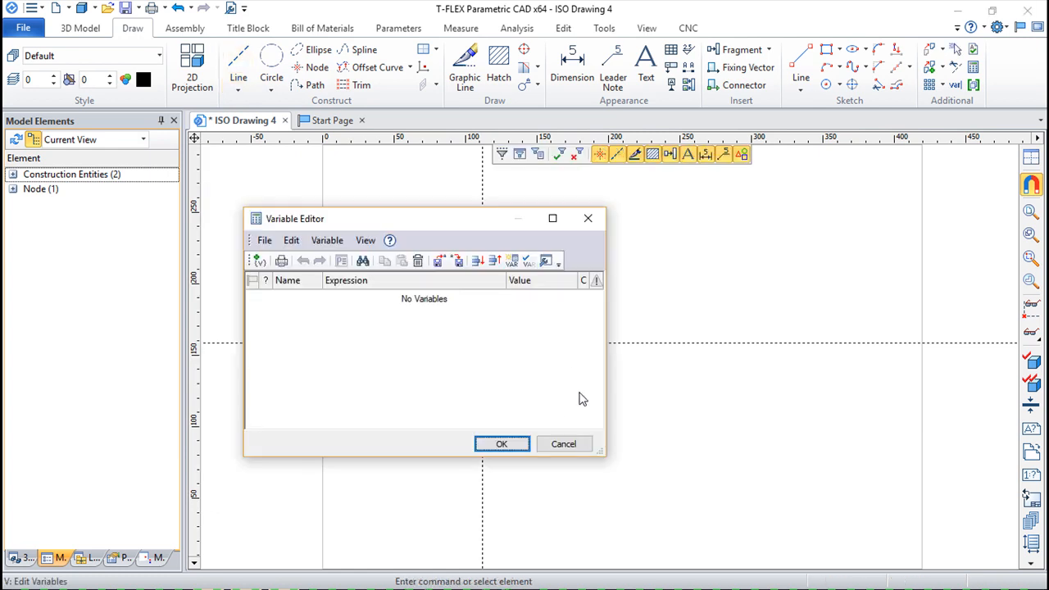
pyautogui.click(259, 260)
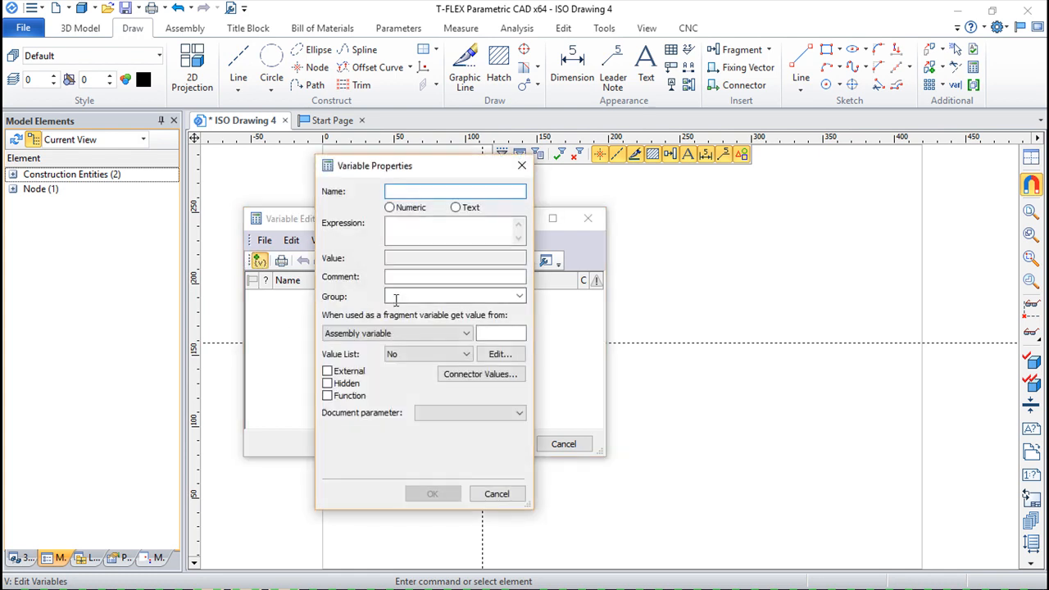
pyautogui.write('A')
pyautogui.click(396, 225)
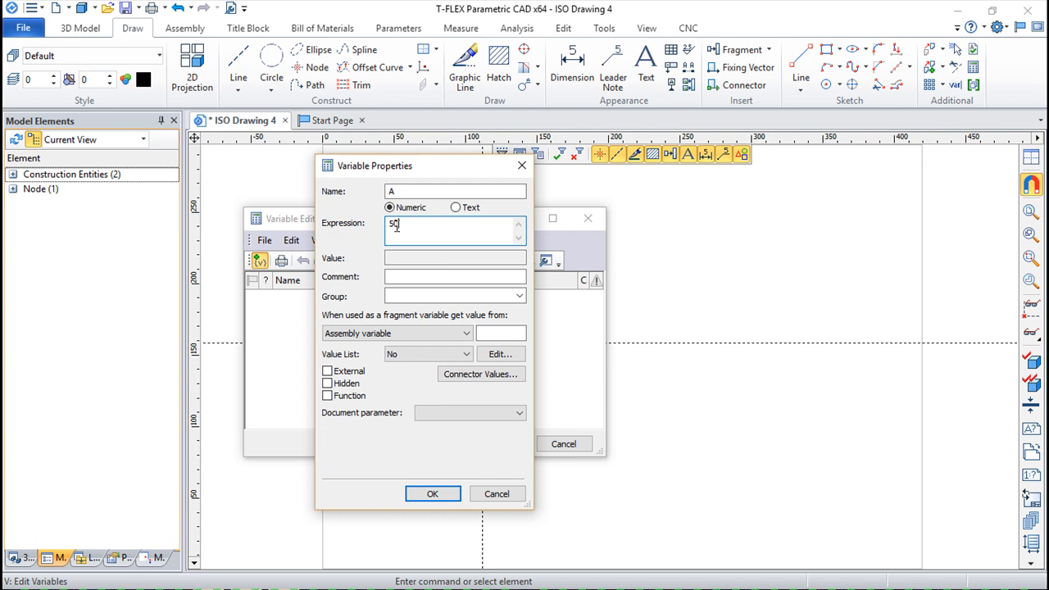
pyautogui.click(418, 489)
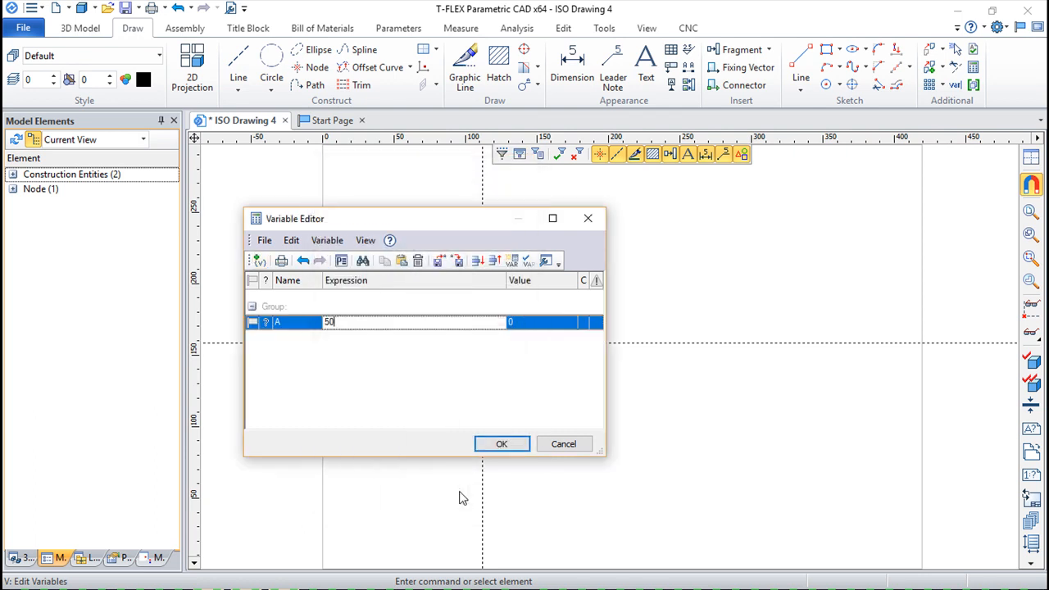
# - Accept the variable edits and save the drawing under the file name assembly
pyautogui.click(496, 445)
pyautogui.click(24, 29)
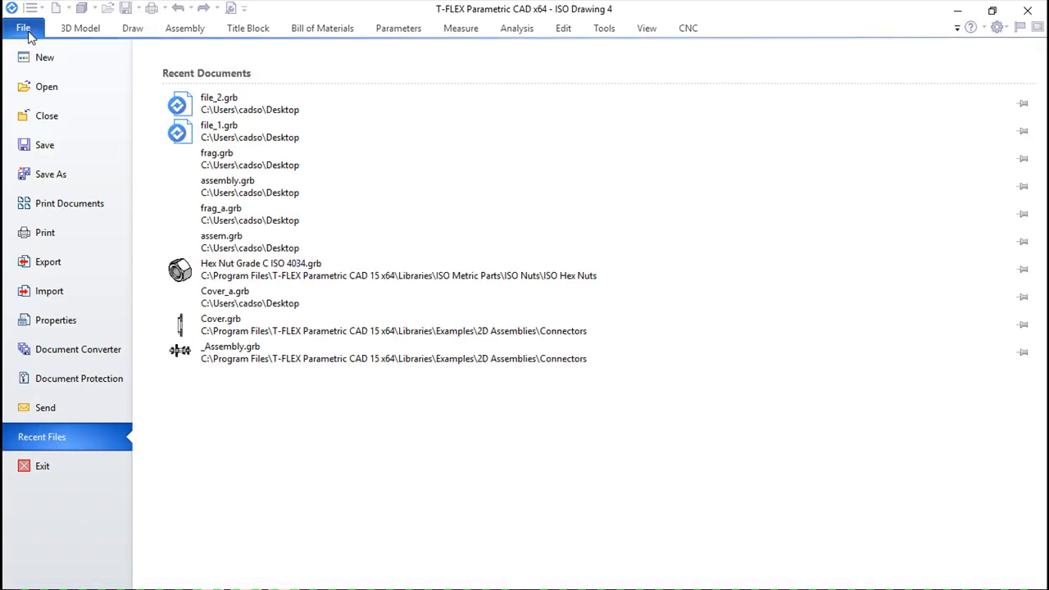
pyautogui.click(49, 174)
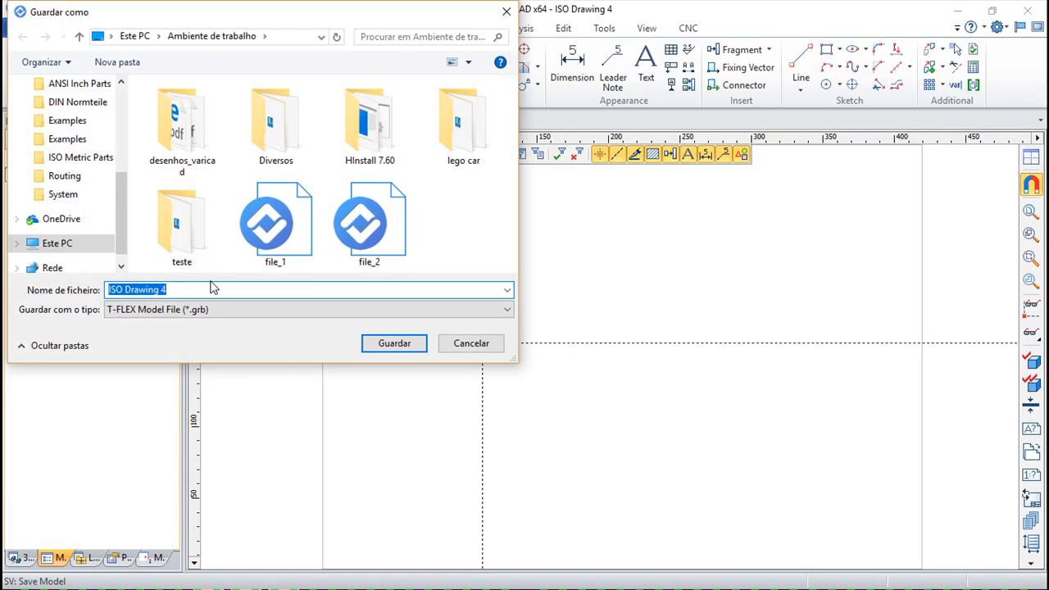
pyautogui.write('assembly')
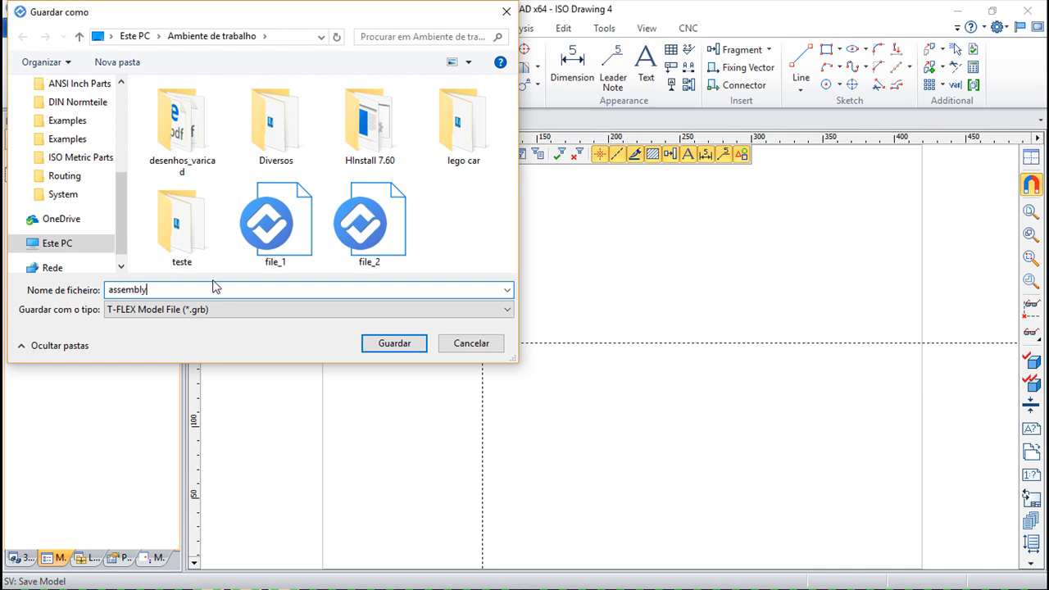
pyautogui.press('Return')
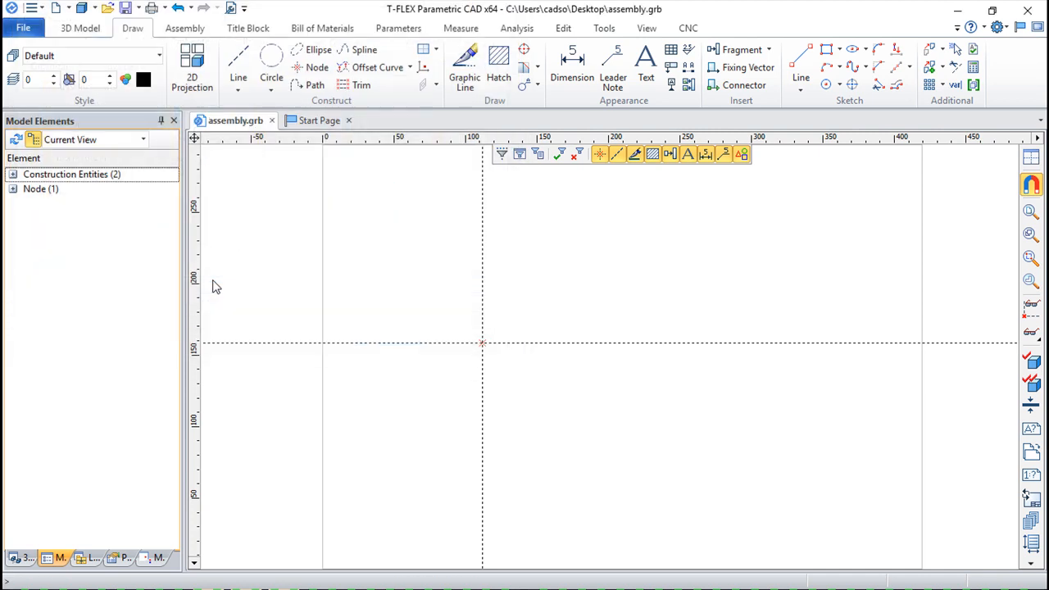
# - Start a new ISO drawing and construct two crossing lines with a node at about X 264, Y 140
pyautogui.click(314, 122)
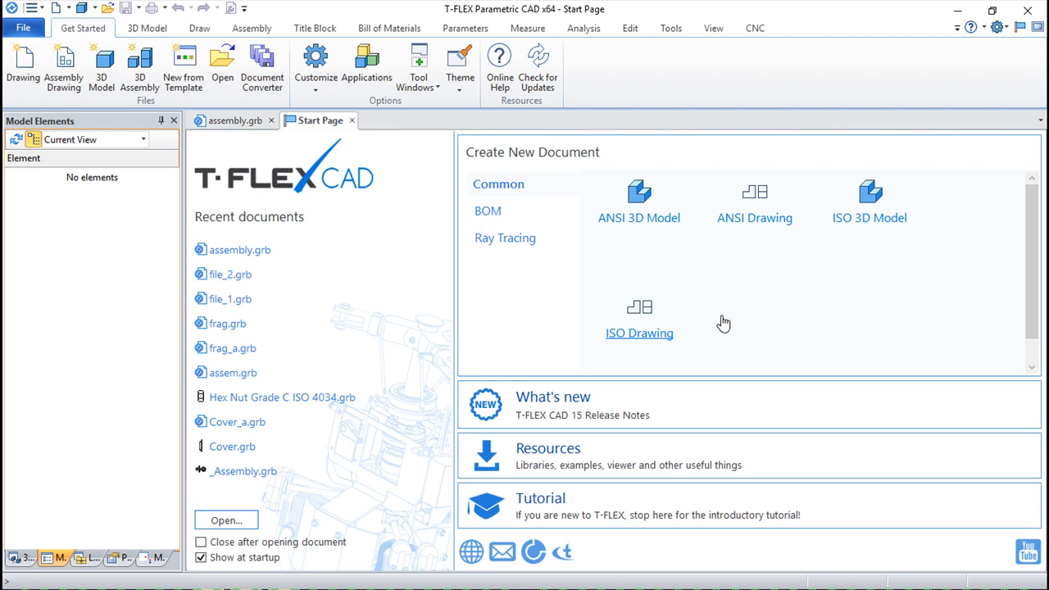
pyautogui.click(625, 334)
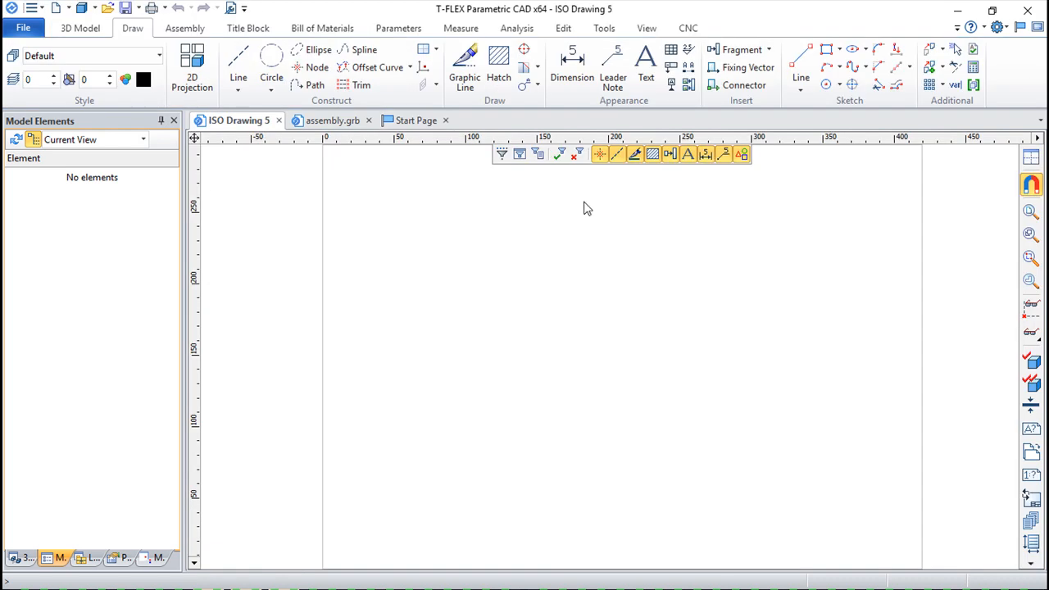
pyautogui.click(237, 61)
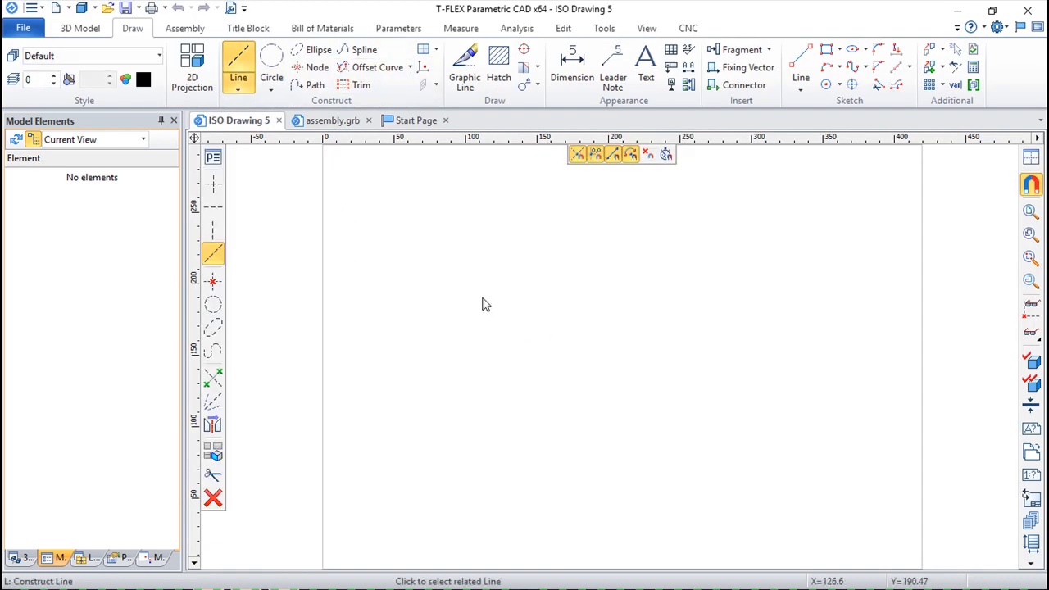
pyautogui.click(699, 368)
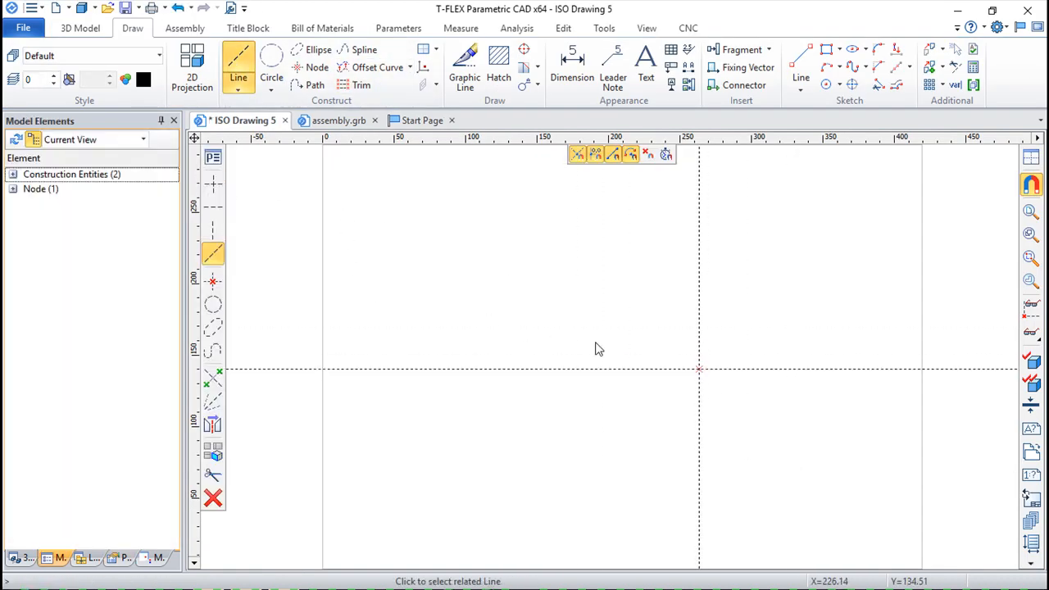
# - Construct a circle centred on the node, with its radius driven by a new external variable B of value 30
pyautogui.click(271, 65)
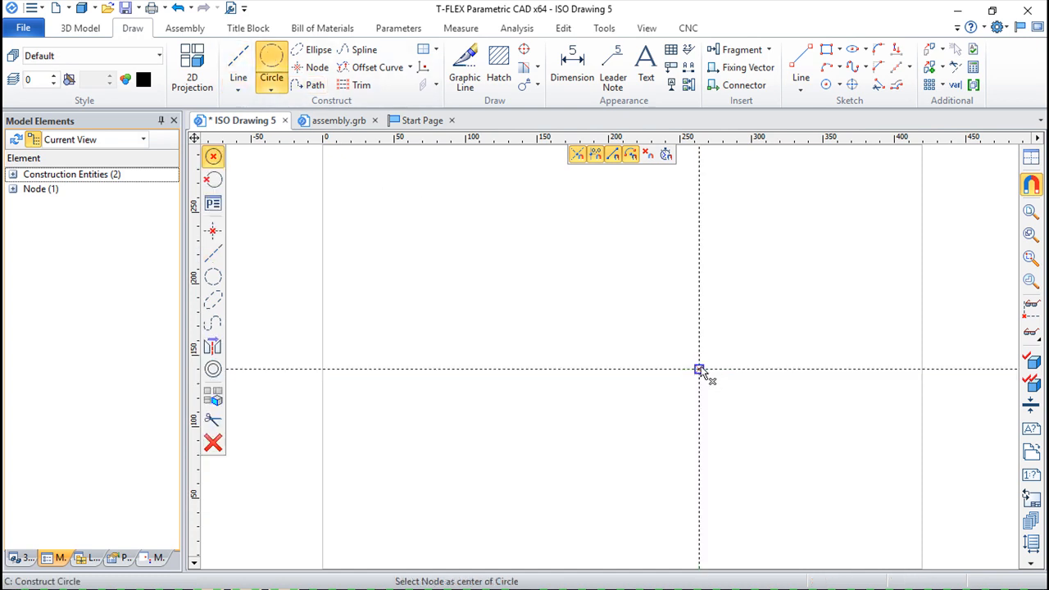
pyautogui.click(699, 369)
pyautogui.moveTo(123, 140); pyautogui.dragTo(54, 141)
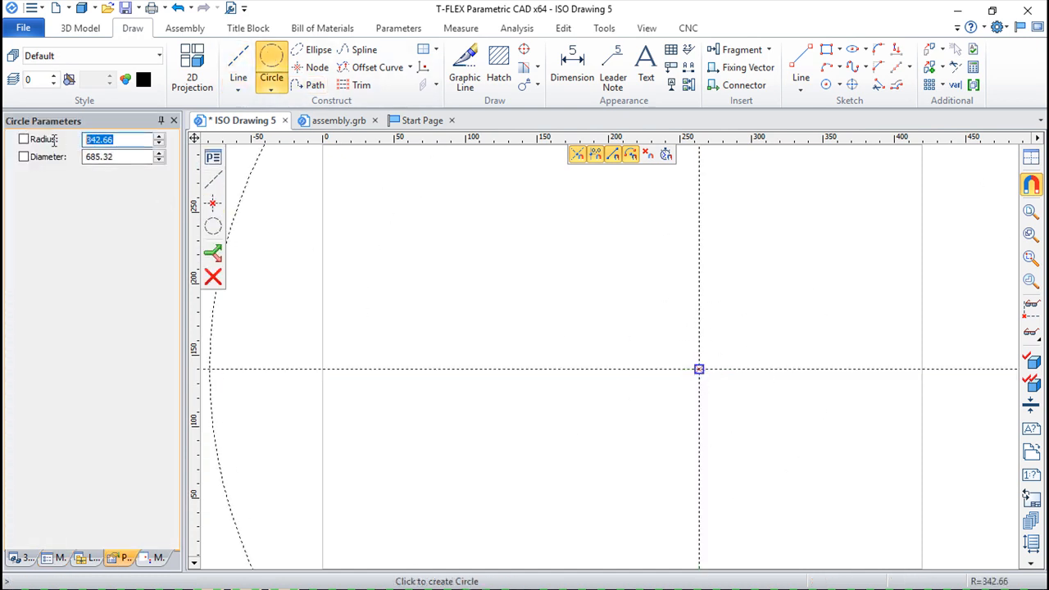
pyautogui.write('B')
pyautogui.press('Return')
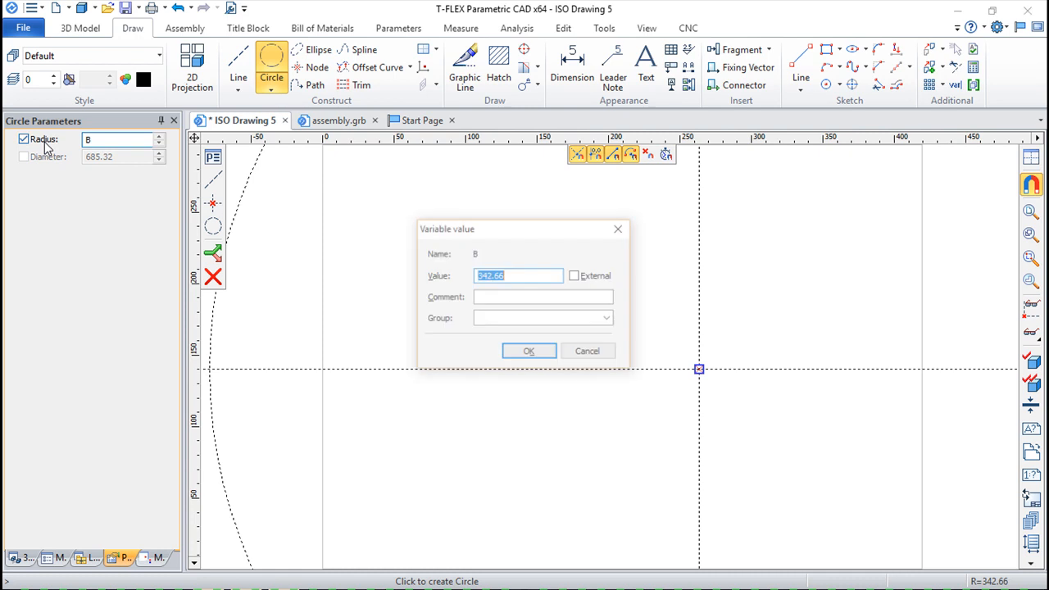
pyautogui.moveTo(517, 275); pyautogui.dragTo(419, 267)
pyautogui.write('30')
pyautogui.click(575, 275)
pyautogui.click(531, 352)
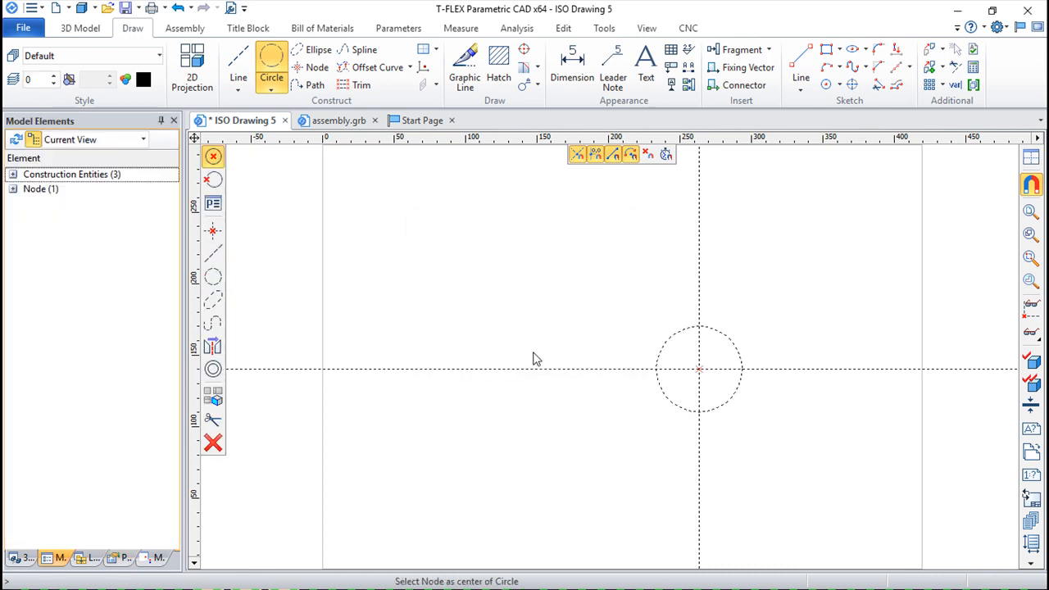
pyautogui.press('Escape')
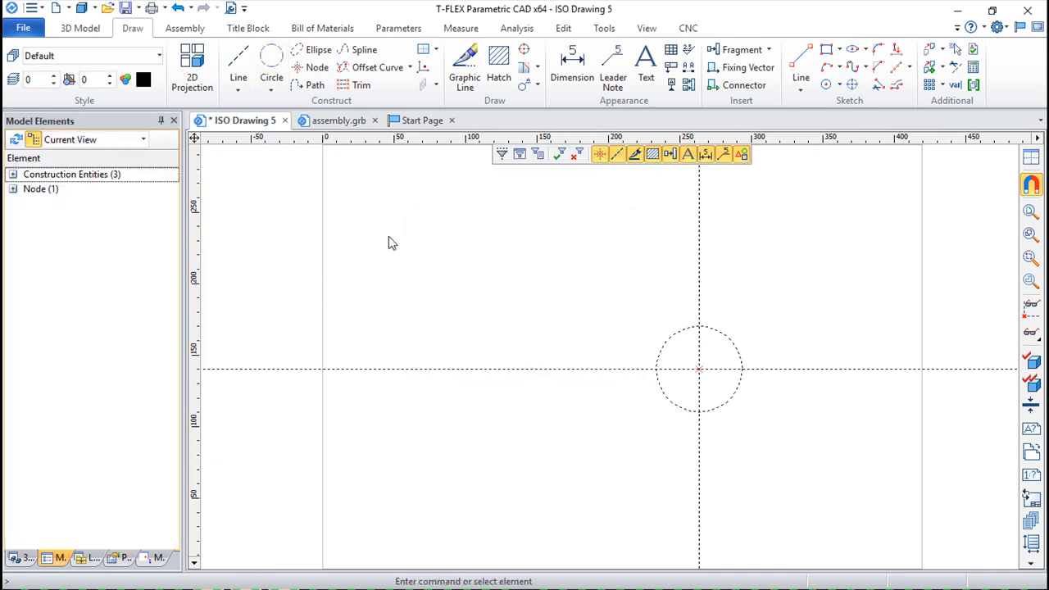
# - Make variable B take its value from the assembly variable A when the drawing is used as a fragment
pyautogui.press('v')
pyautogui.moveTo(383, 215); pyautogui.dragTo(274, 190)
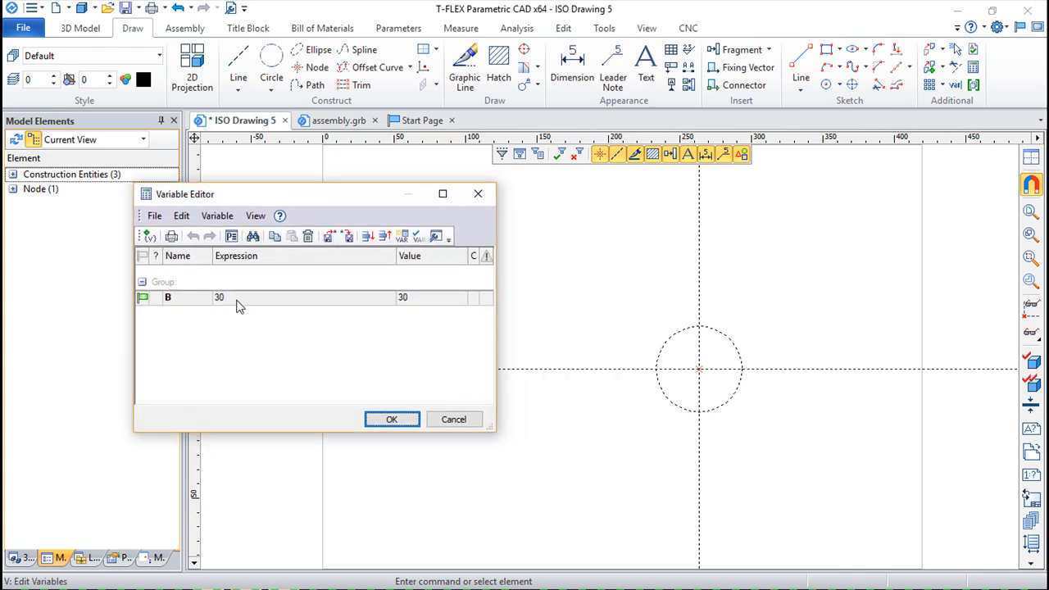
pyautogui.doubleClick(166, 300)
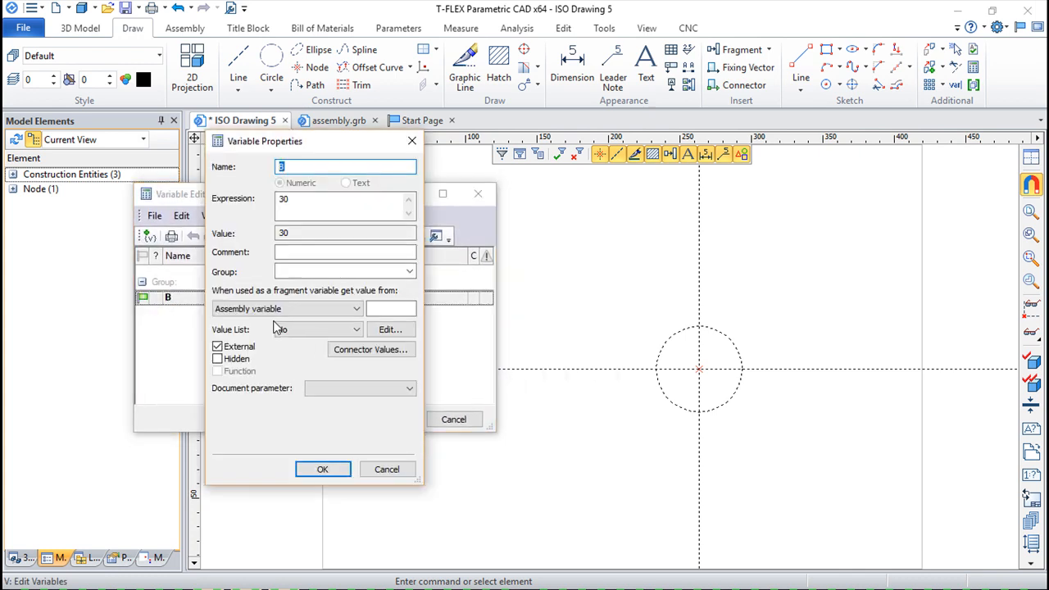
pyautogui.click(295, 167)
pyautogui.click(399, 305)
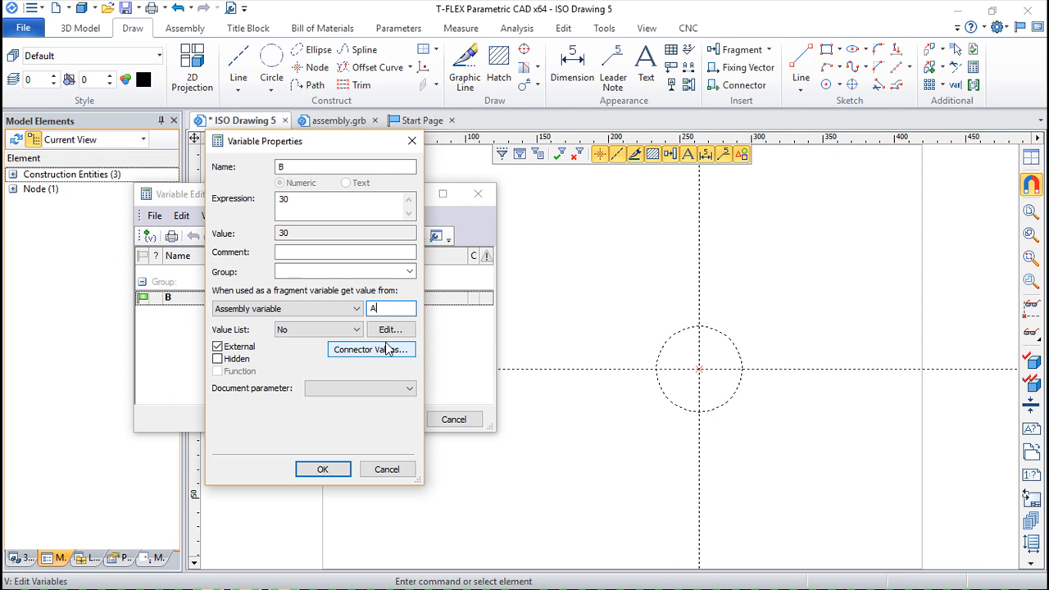
pyautogui.click(322, 469)
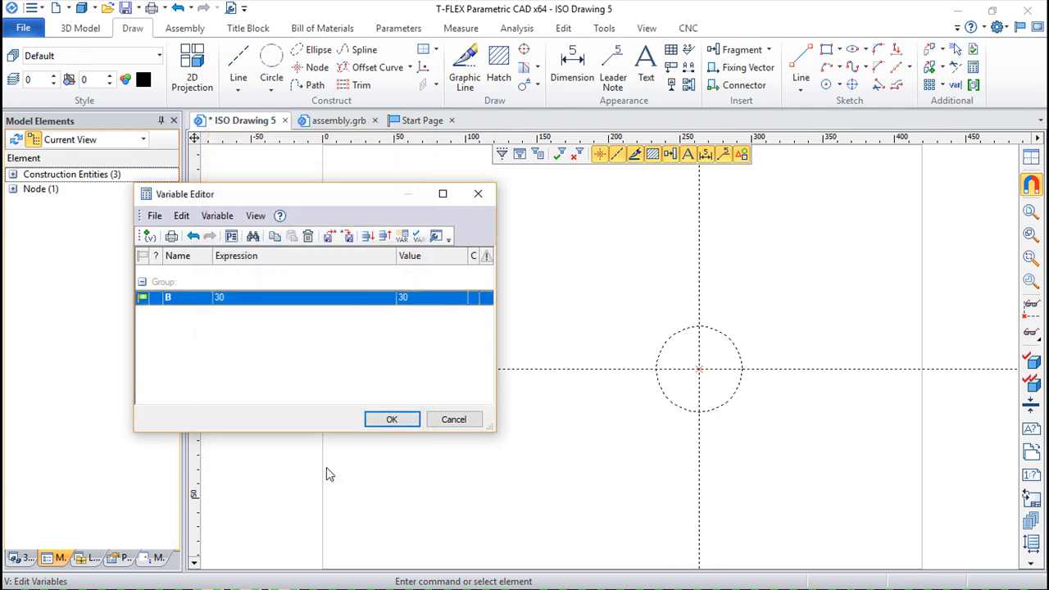
pyautogui.click(393, 419)
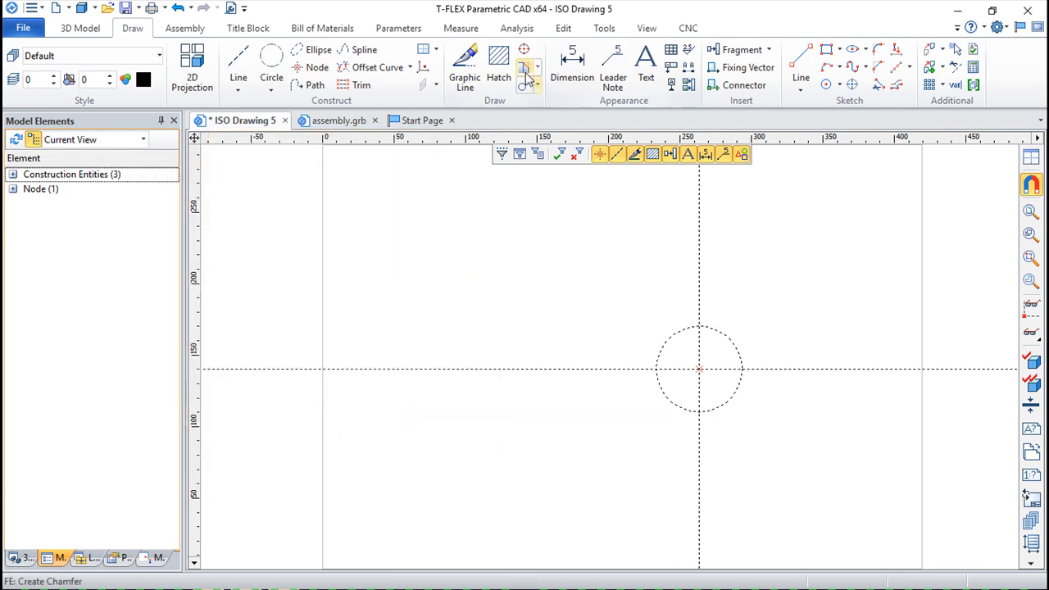
# - Trace the construction circle with a continuous graphic line and save the drawing as frag
pyautogui.click(465, 61)
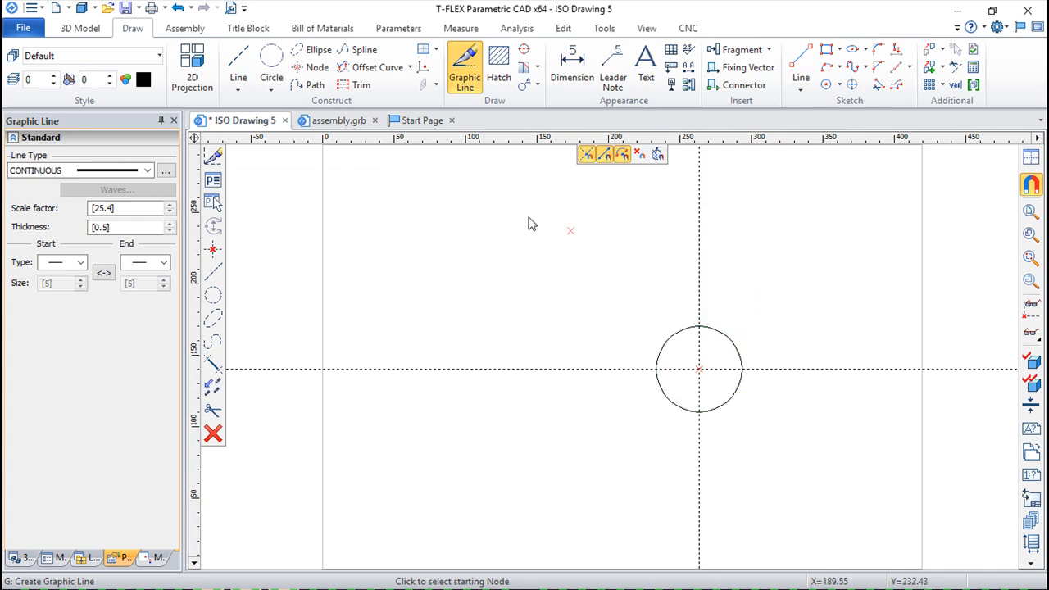
pyautogui.click(23, 30)
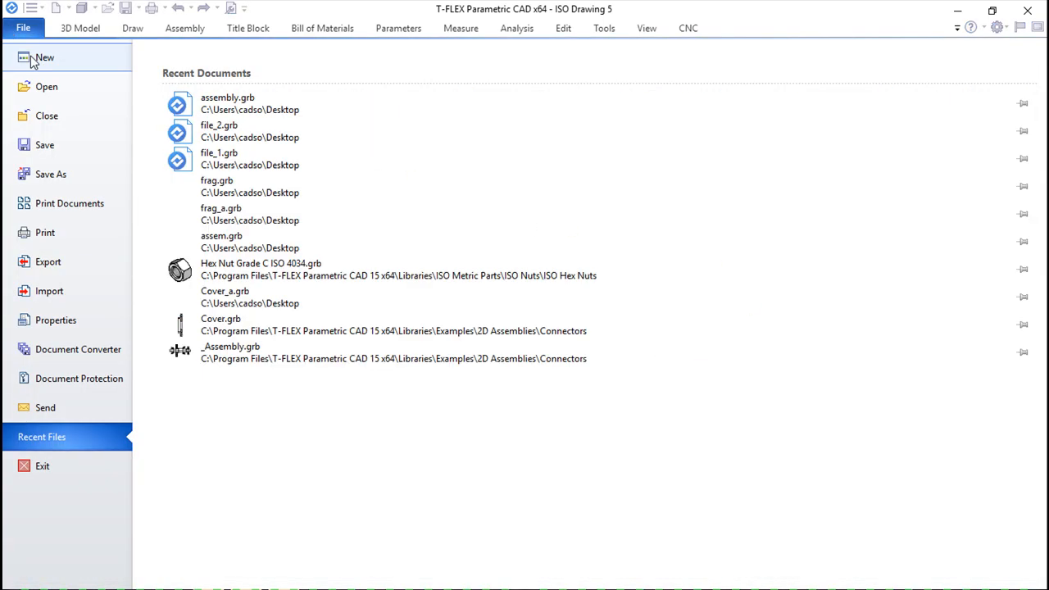
pyautogui.click(62, 177)
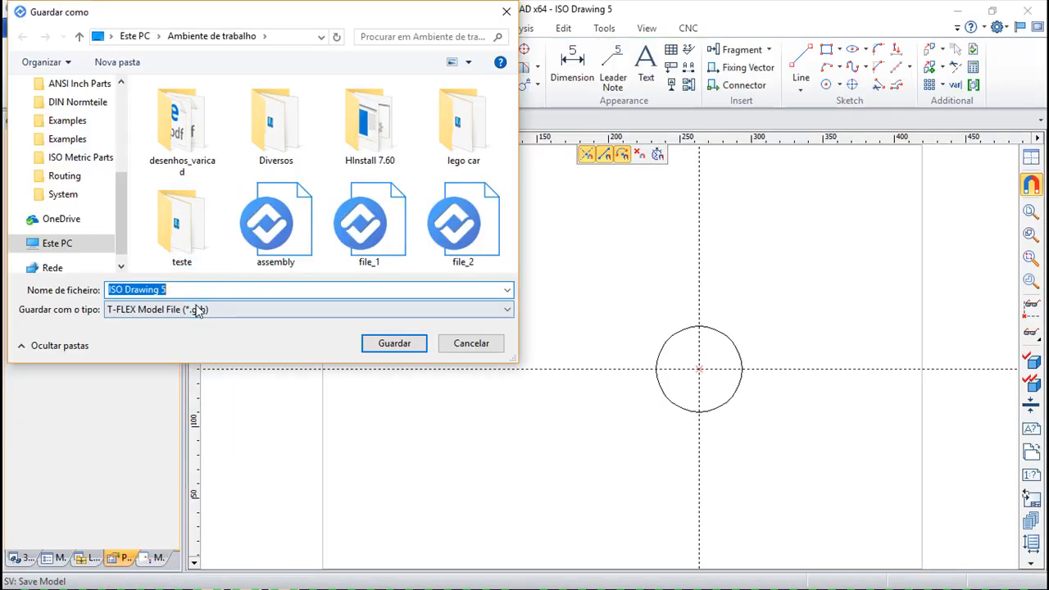
pyautogui.write('frag')
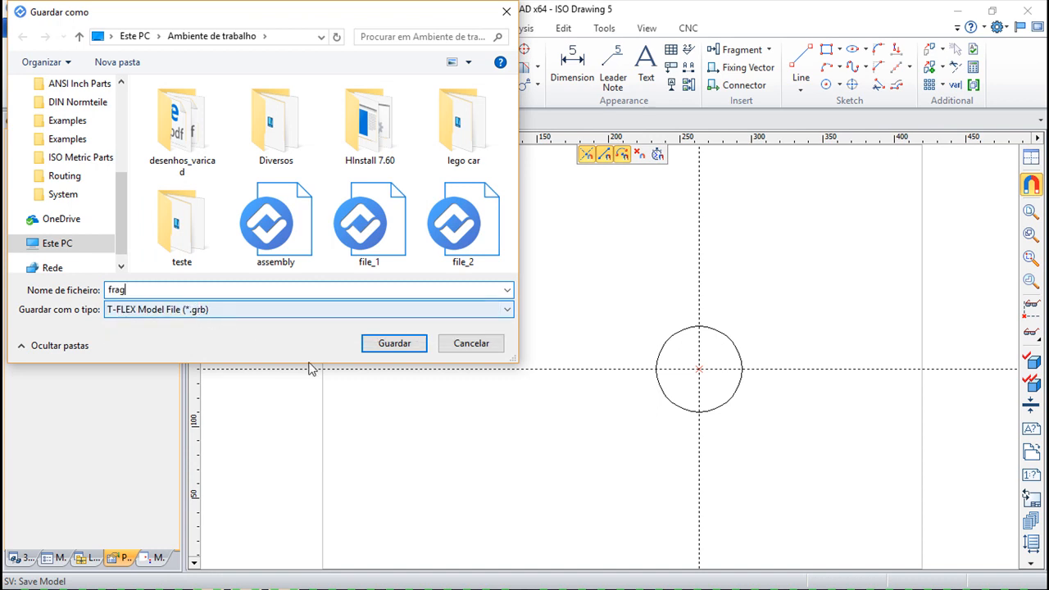
pyautogui.click(392, 343)
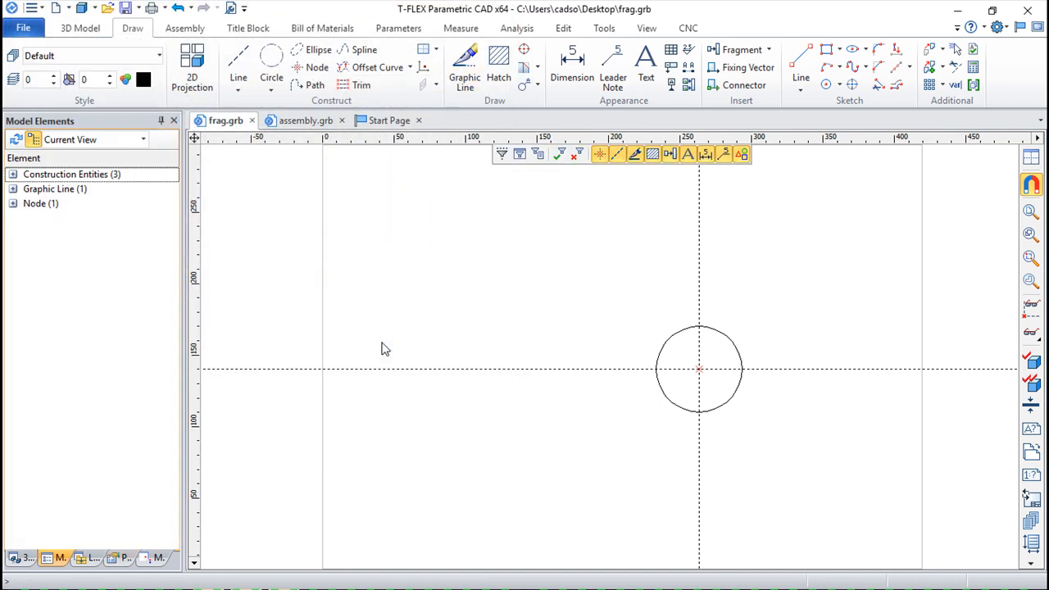
pyautogui.click(293, 123)
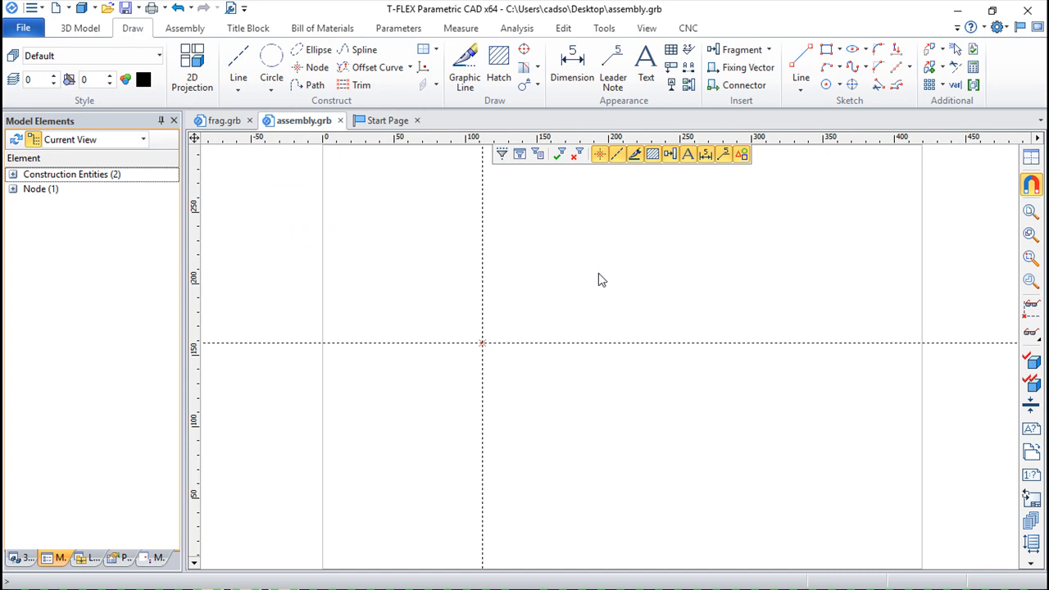
pyautogui.click(737, 50)
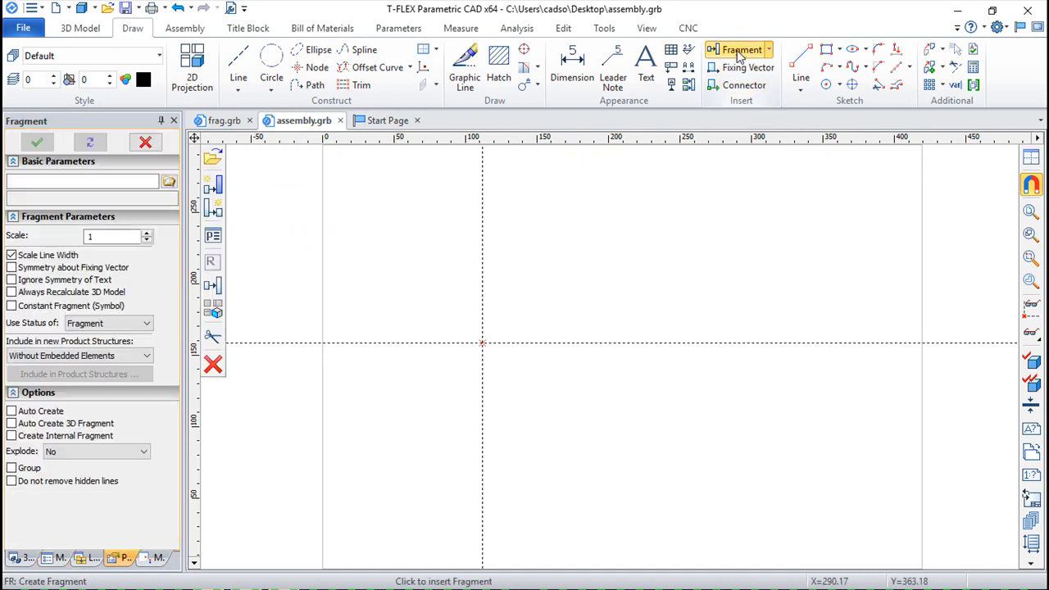
pyautogui.click(213, 158)
pyautogui.scroll(-1, 515, 225)
pyautogui.click(181, 256)
pyautogui.click(408, 348)
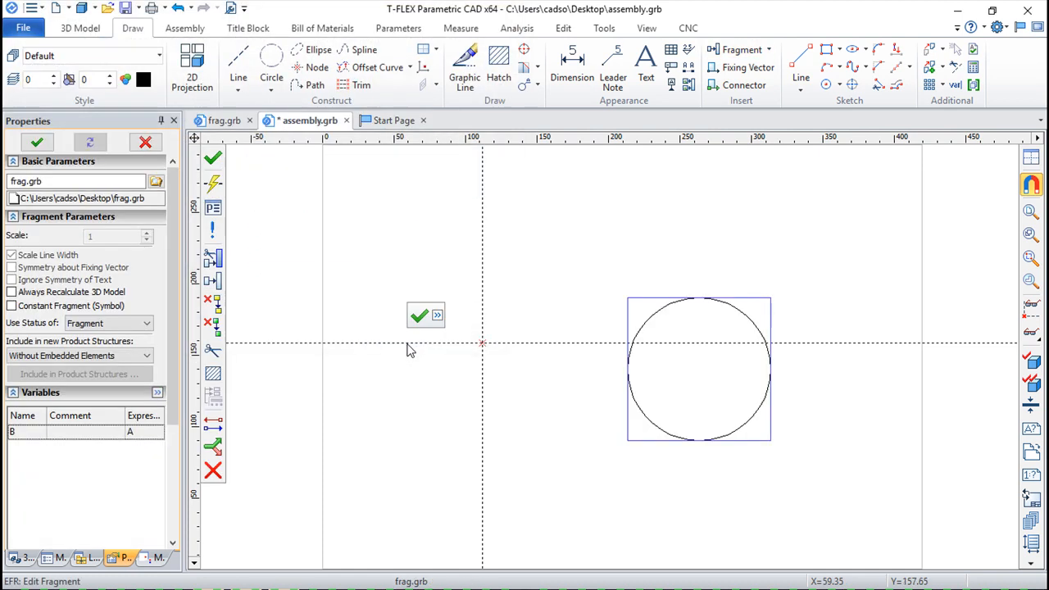
pyautogui.rightClick(683, 369)
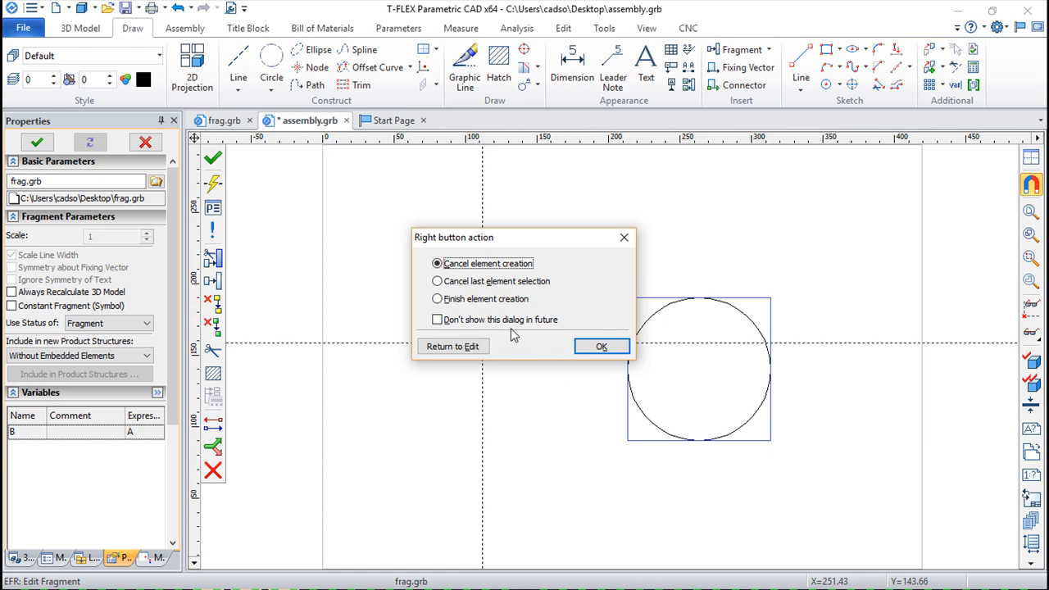
pyautogui.click(599, 347)
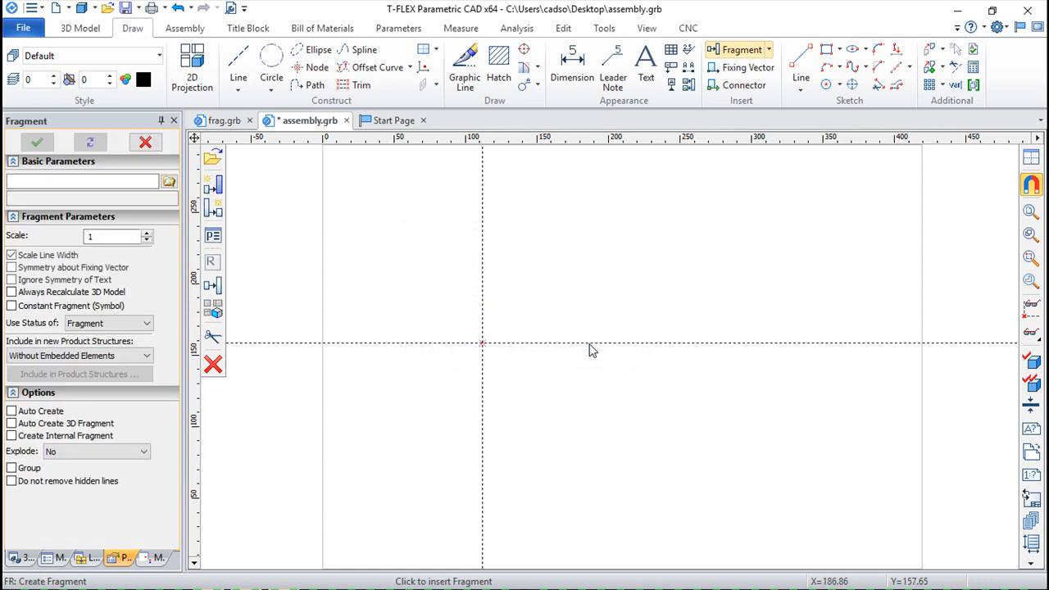
# - In frag, create a fixing vector from the circle's centre to its right-hand intersection with the horizontal line, and save the file
pyautogui.click(226, 121)
pyautogui.scroll(1, 505, 247)
pyautogui.moveTo(540, 260); pyautogui.dragTo(435, 251, button='middle')
pyautogui.click(740, 68)
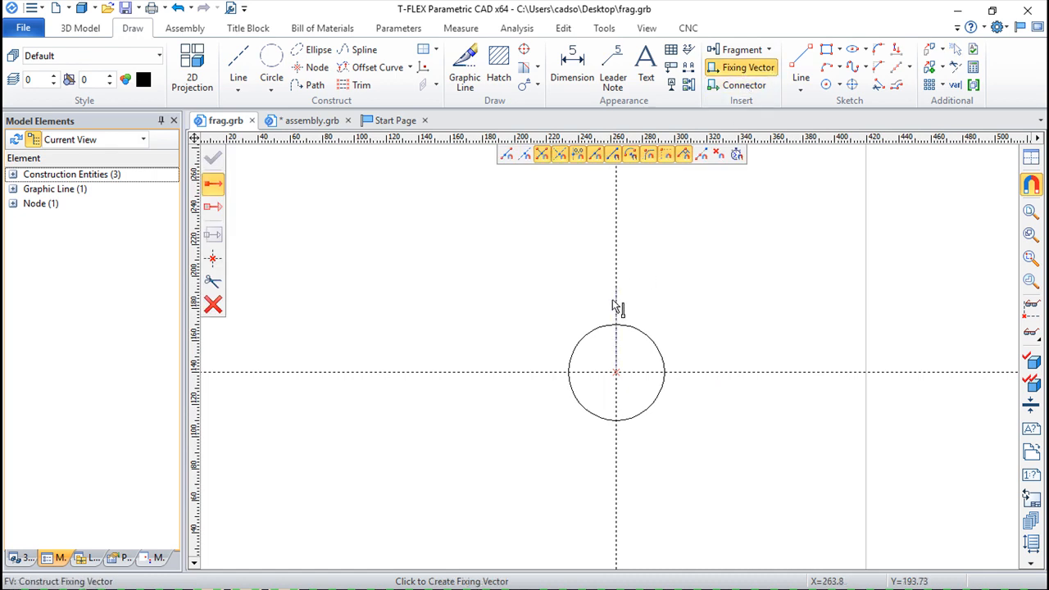
pyautogui.click(616, 374)
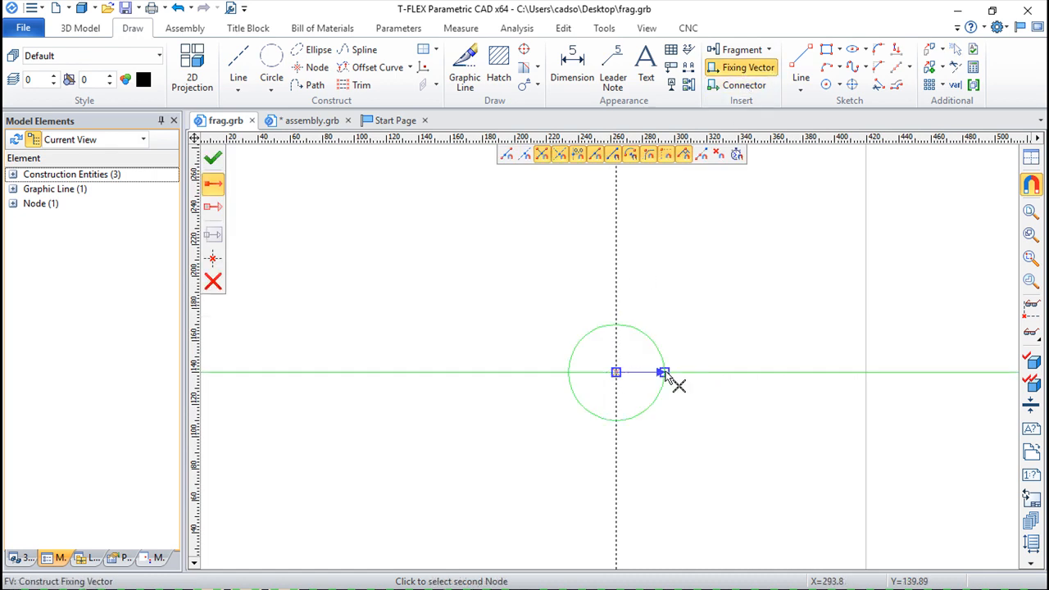
pyautogui.click(666, 374)
pyautogui.click(541, 456)
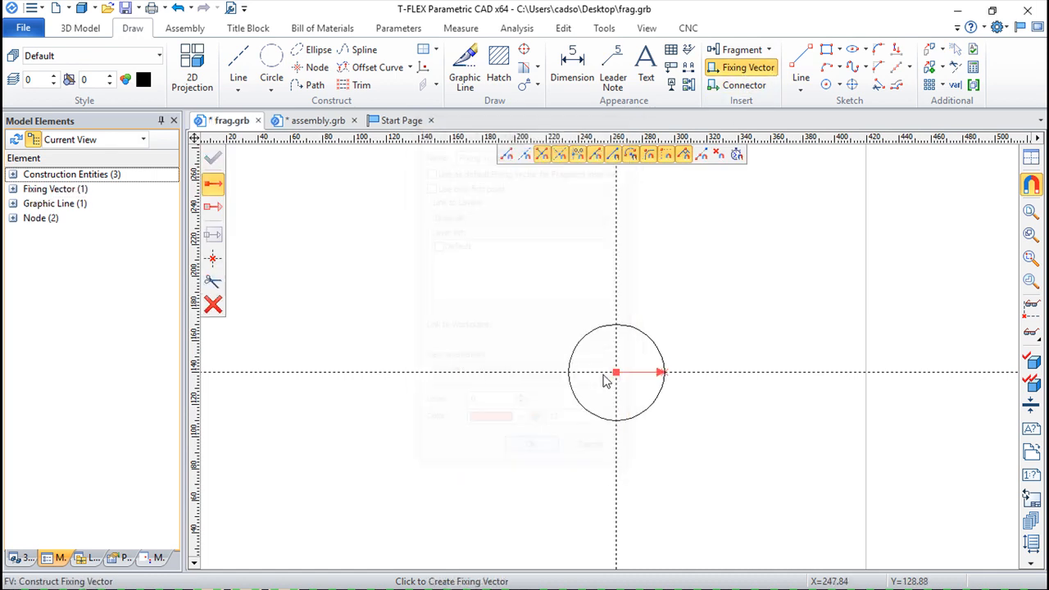
pyautogui.click(126, 9)
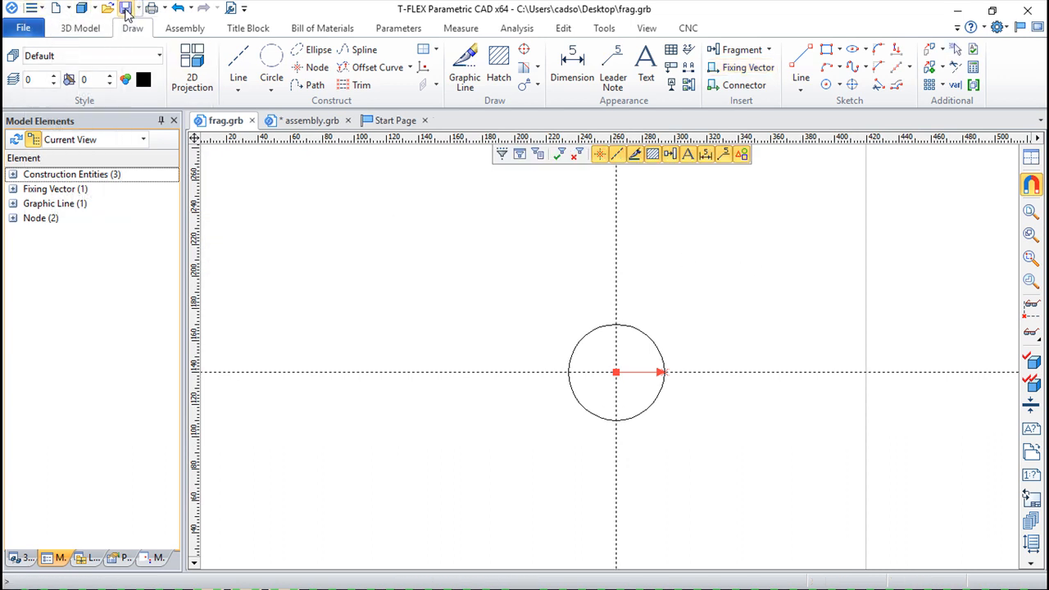
# - Insert frag.grb as a fragment into the assembly drawing, with its fixing vector running from the node along the horizontal line
pyautogui.click(316, 120)
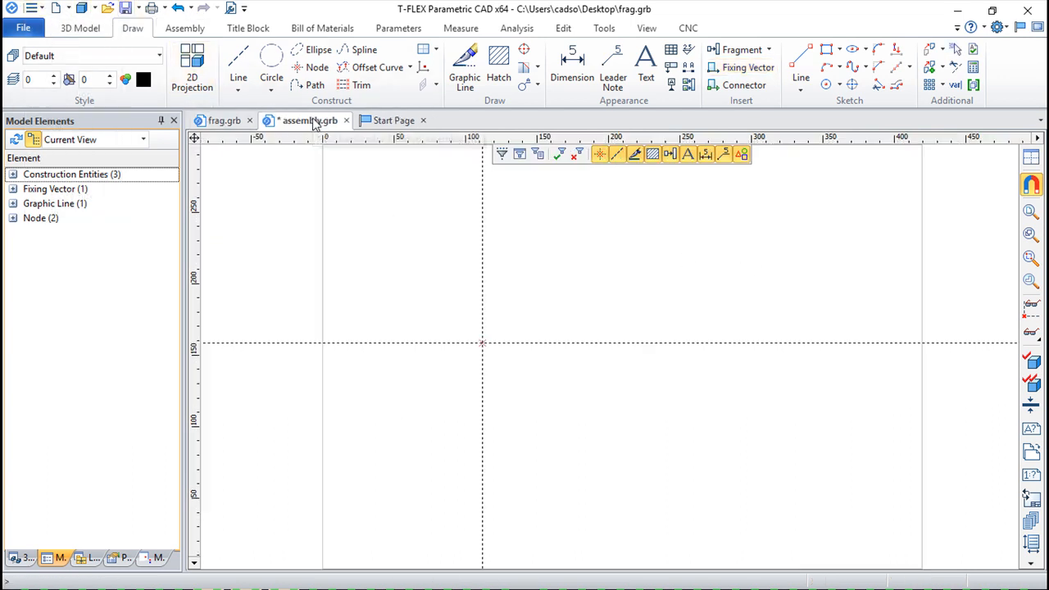
pyautogui.click(725, 51)
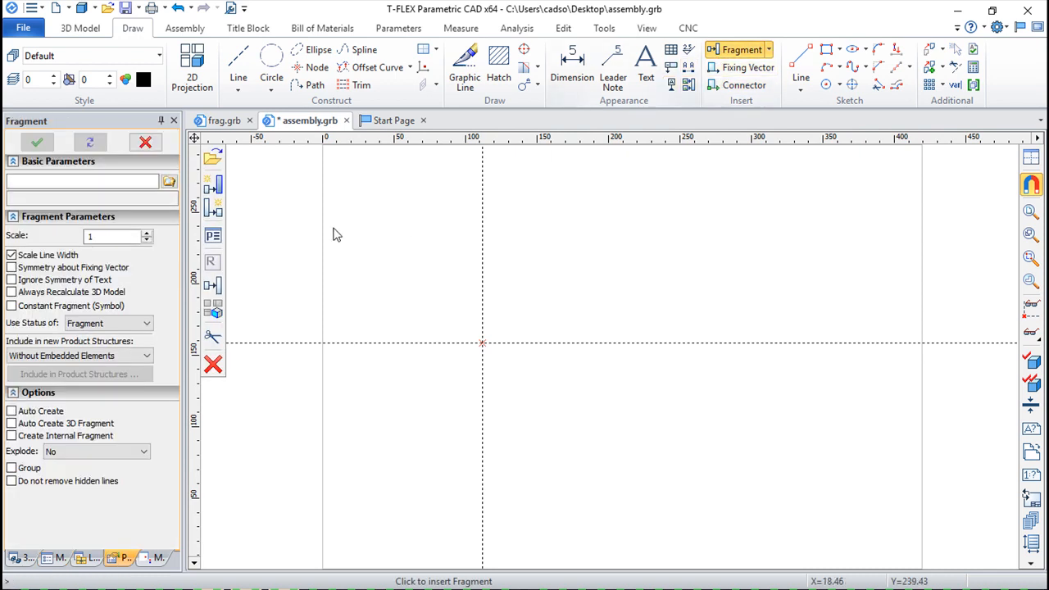
pyautogui.click(211, 159)
pyautogui.scroll(-1, 173, 299)
pyautogui.click(174, 299)
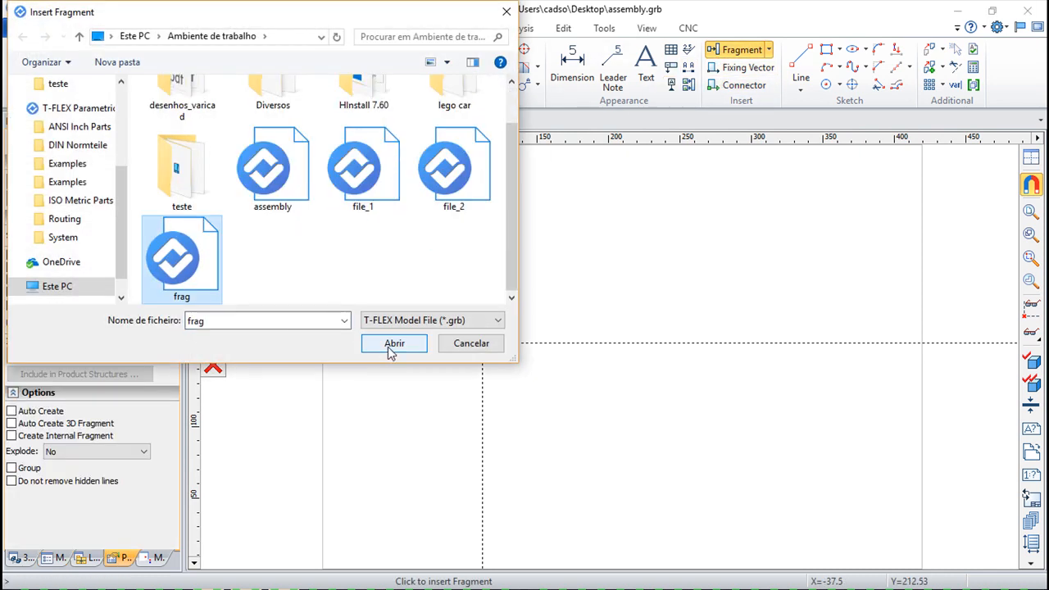
pyautogui.click(393, 344)
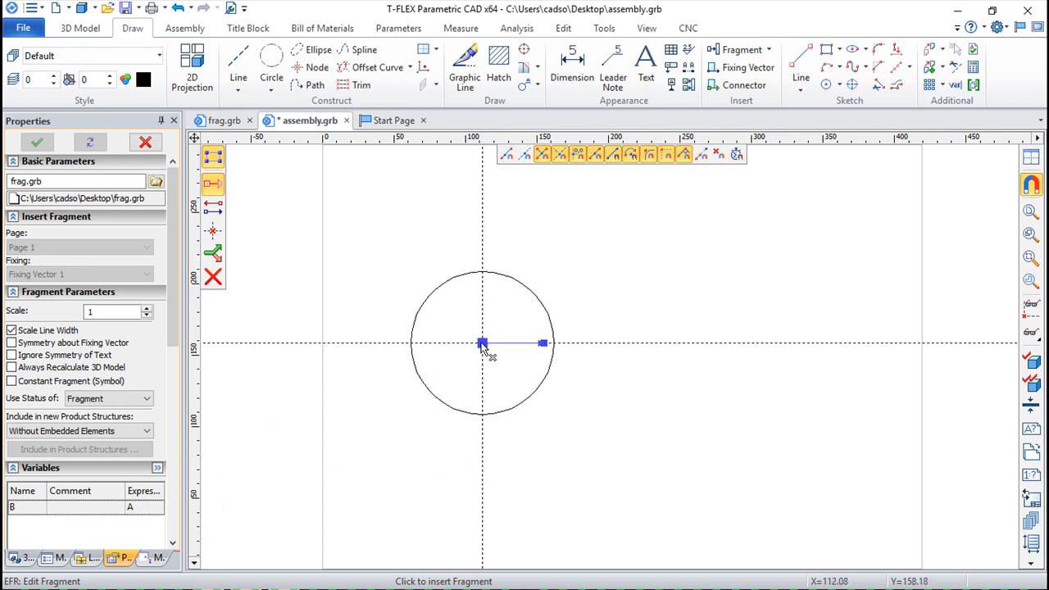
pyautogui.click(483, 345)
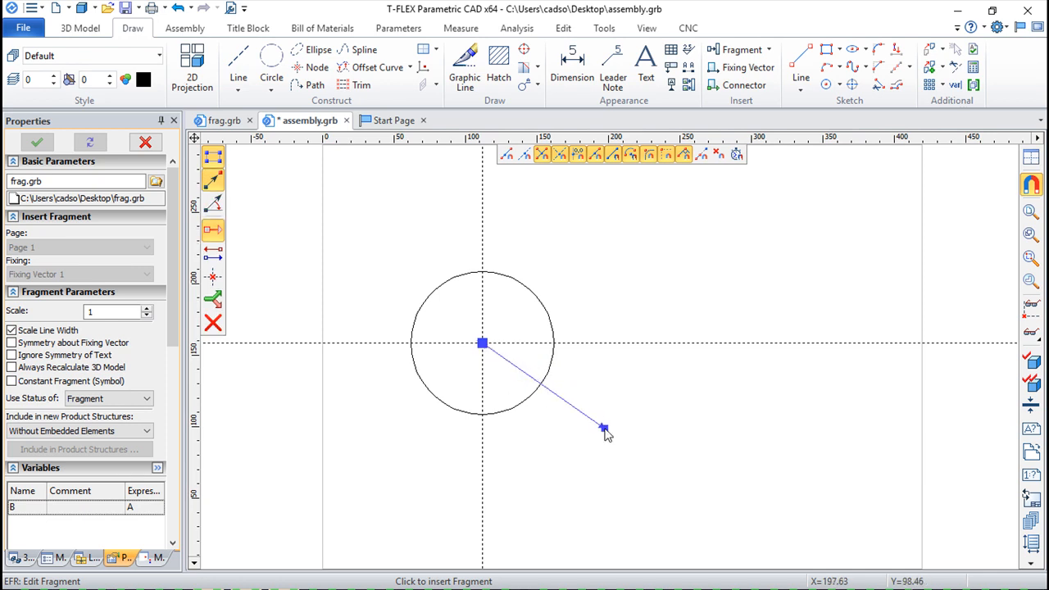
pyautogui.click(553, 345)
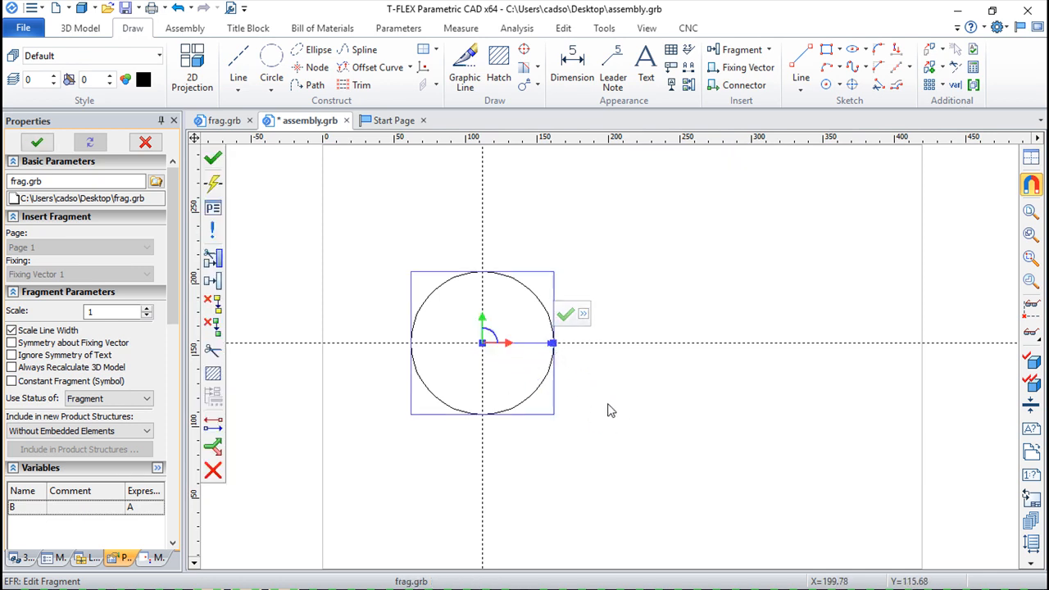
pyautogui.click(568, 313)
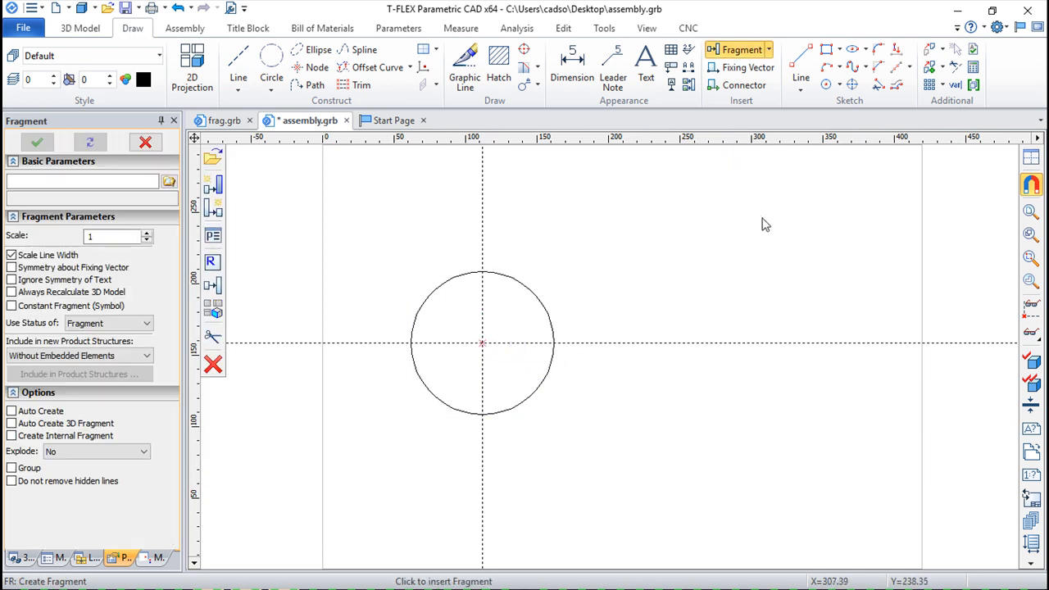
# - Add a diameter dimension to the inserted fragment's circle, with its text outside the upper-right of the circle
pyautogui.click(572, 66)
pyautogui.click(543, 303)
pyautogui.click(567, 281)
pyautogui.scroll(3, 615, 290)
pyautogui.scroll(-3, 616, 289)
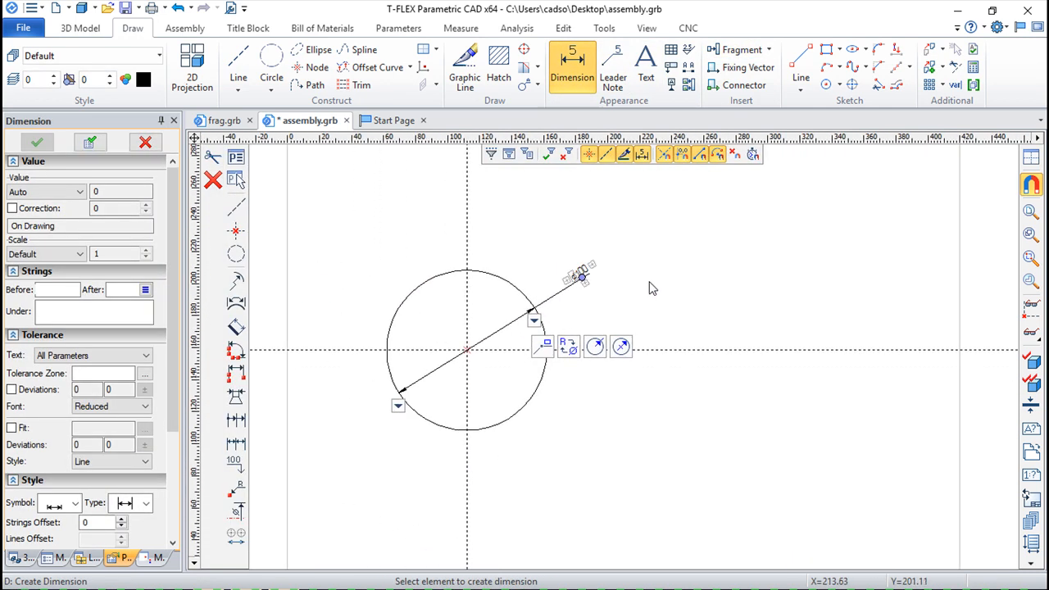
pyautogui.press('Escape')
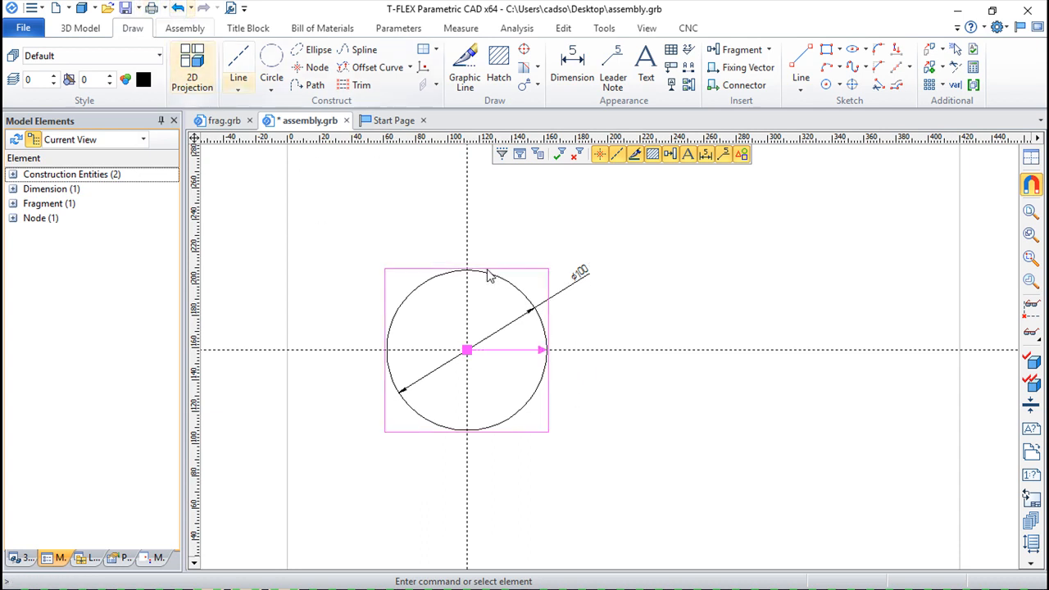
# - Construct a second pair of crossing lines with a node at about X 320, Y 250, up and right of the circle
pyautogui.scroll(-2, 483, 269)
pyautogui.moveTo(636, 213); pyautogui.dragTo(621, 294, button='middle')
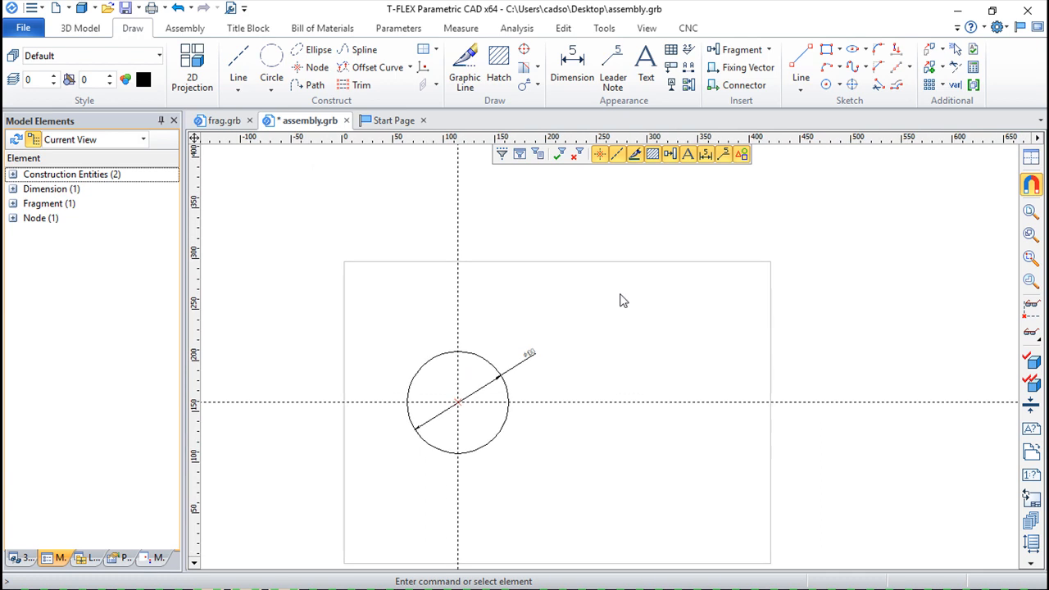
pyautogui.click(238, 65)
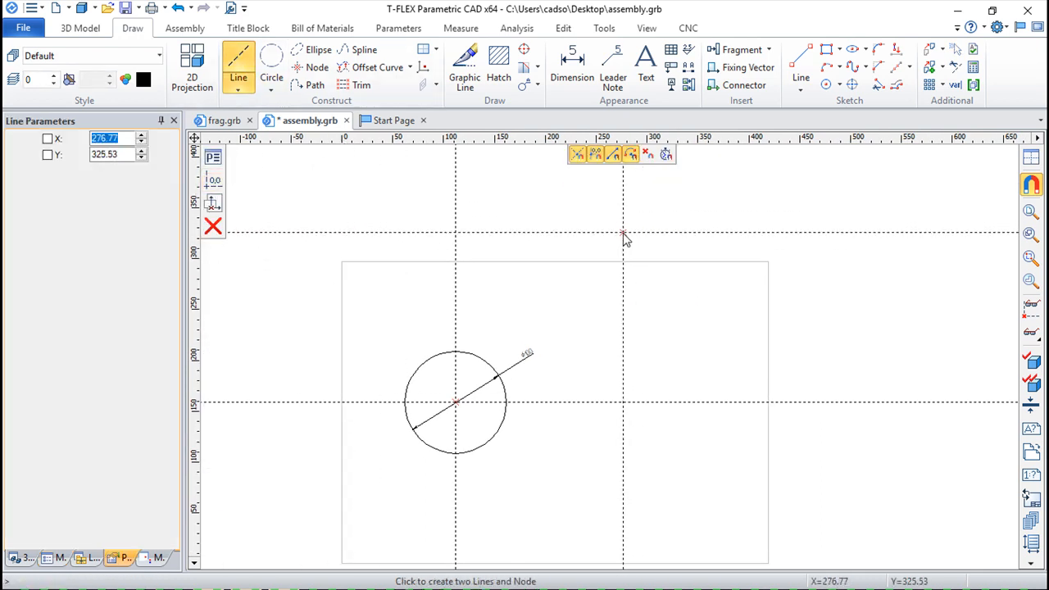
pyautogui.click(666, 312)
pyautogui.scroll(3, 742, 347)
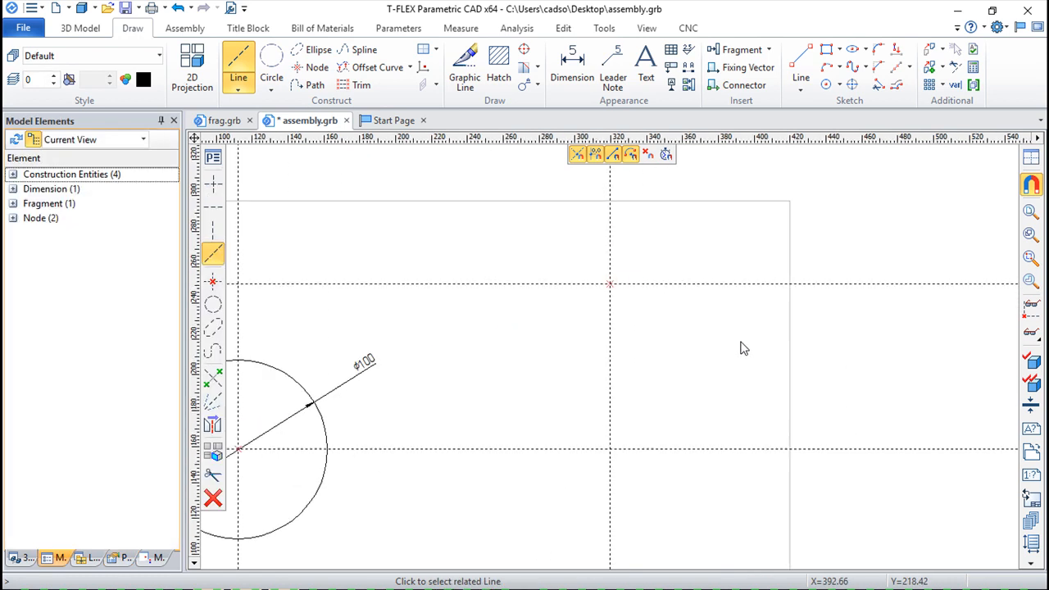
pyautogui.press('Escape')
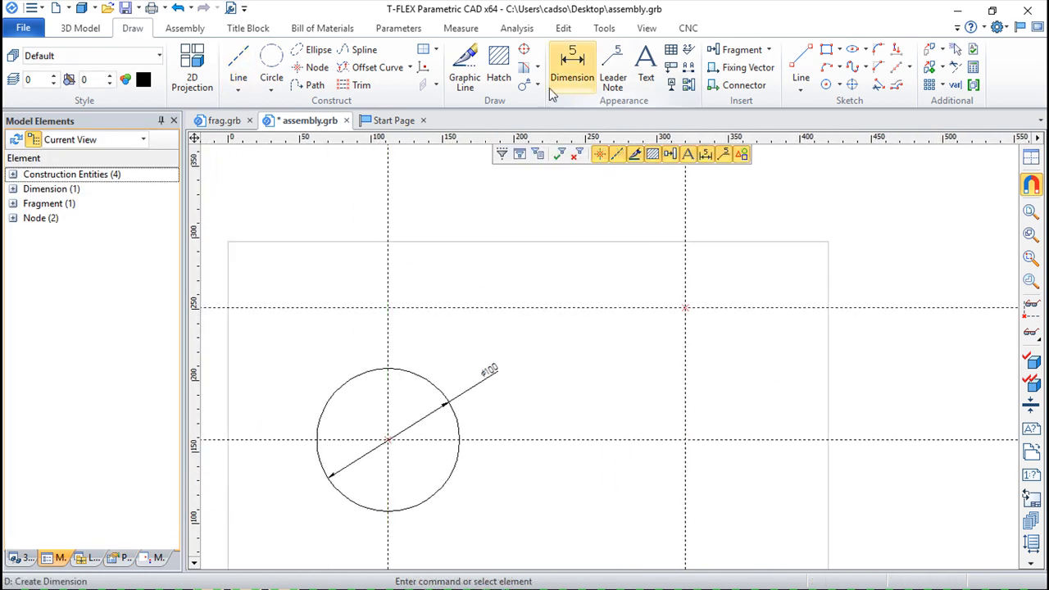
# - Load frag.grb as a second fragment for insertion and set its variable B to 20
pyautogui.click(737, 49)
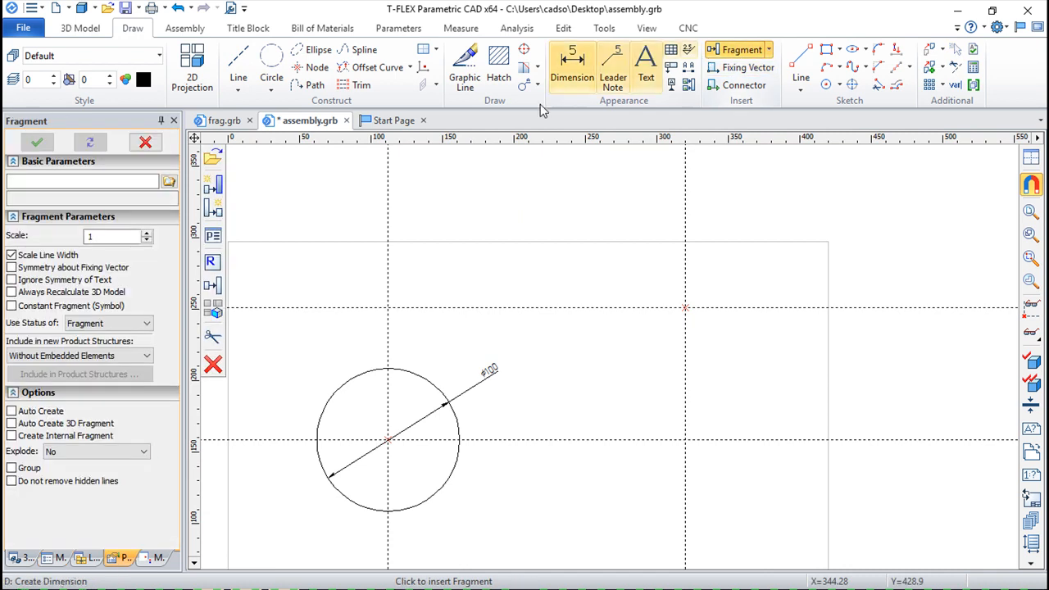
pyautogui.click(212, 158)
pyautogui.click(189, 292)
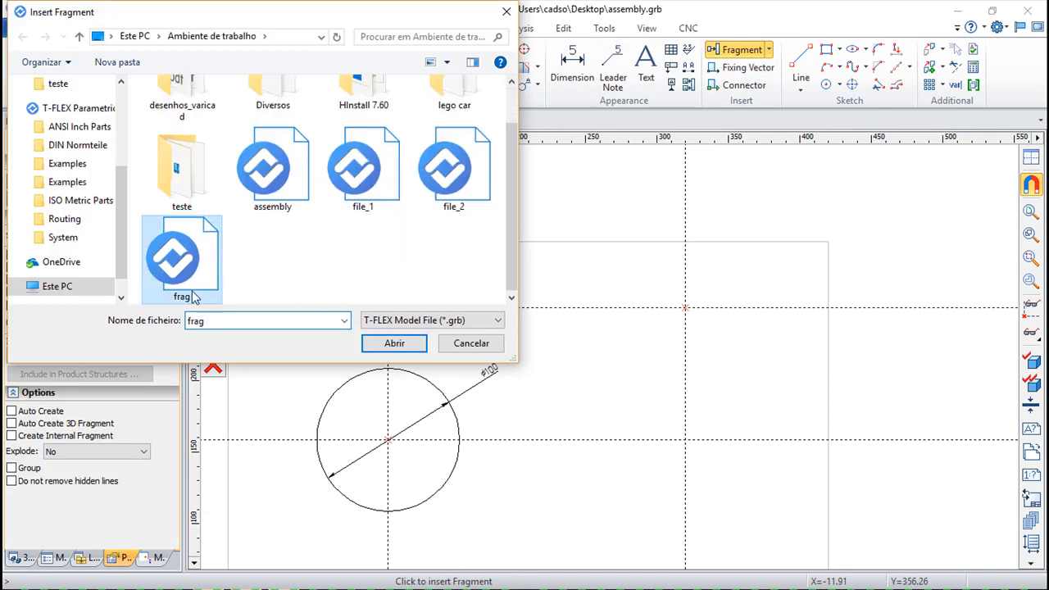
pyautogui.click(396, 343)
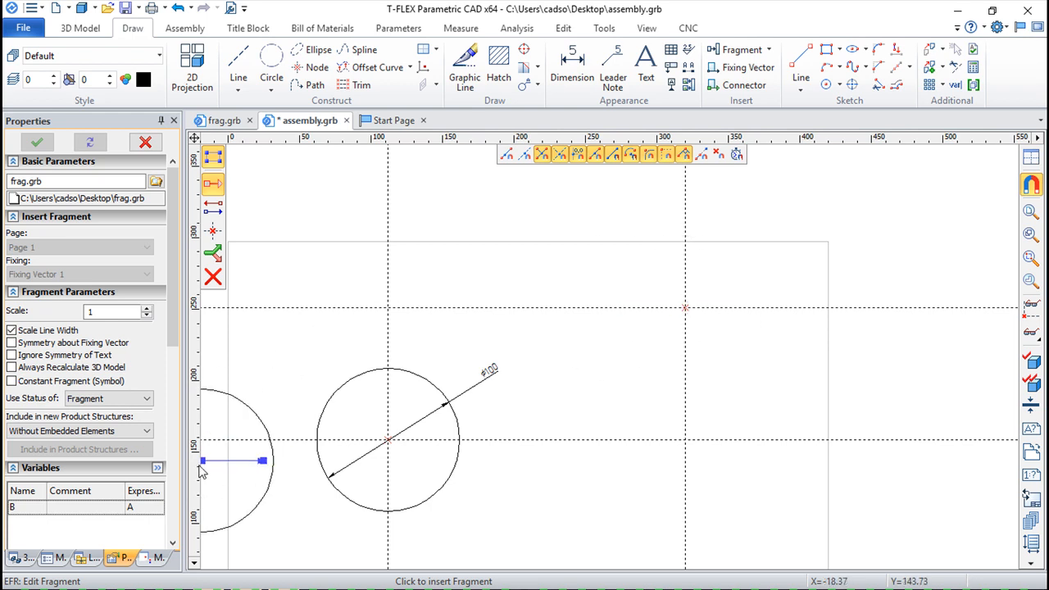
pyautogui.click(144, 507)
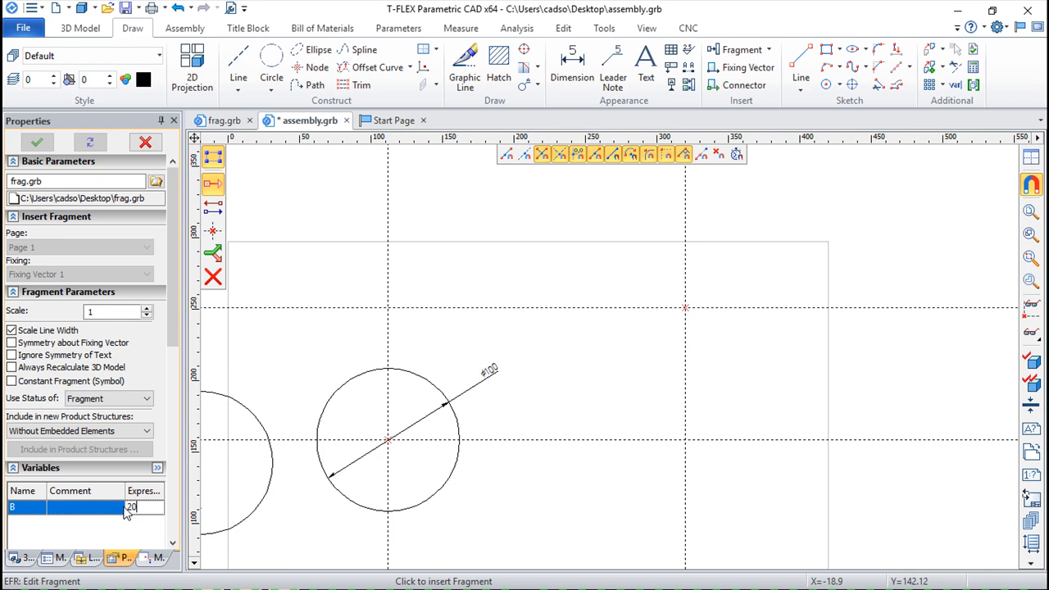
pyautogui.press('Return')
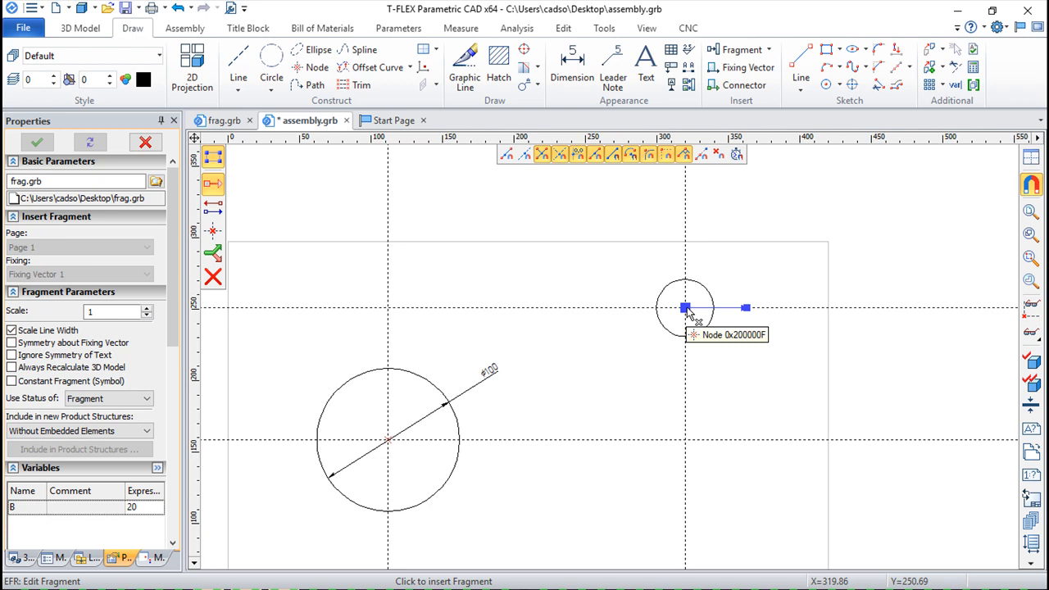
# - Place the second fragment on the new node with its fixing vector pointing right along the horizontal line
pyautogui.click(689, 310)
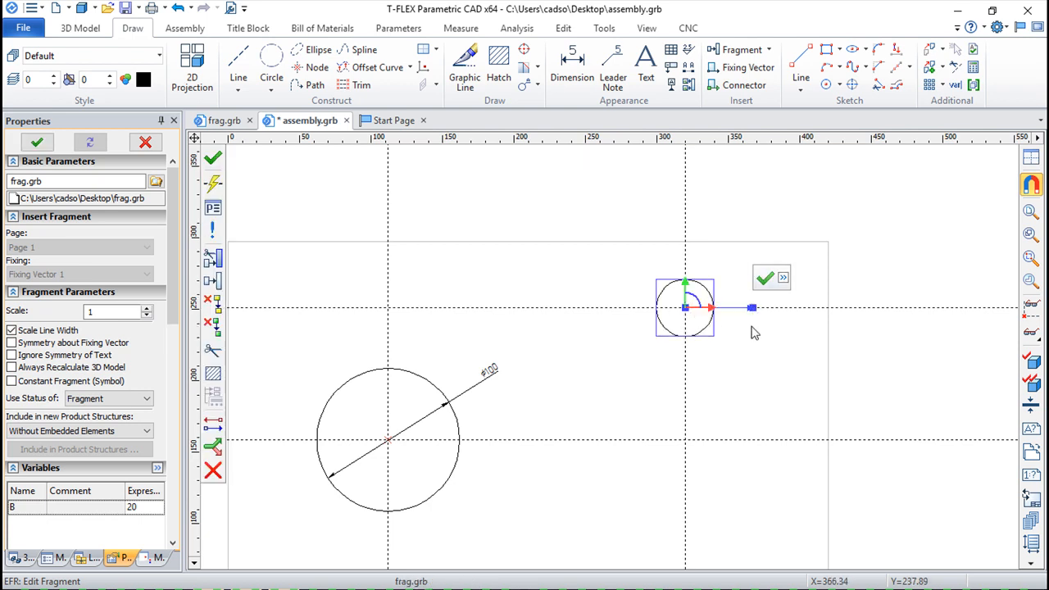
pyautogui.click(765, 278)
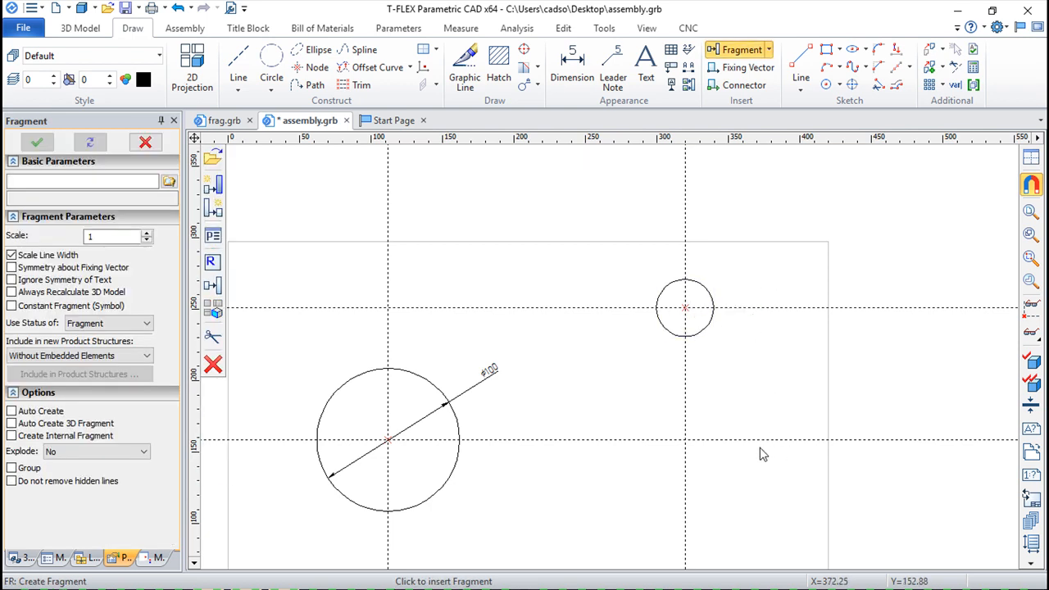
pyautogui.scroll(1, 758, 446)
pyautogui.scroll(-1, 710, 368)
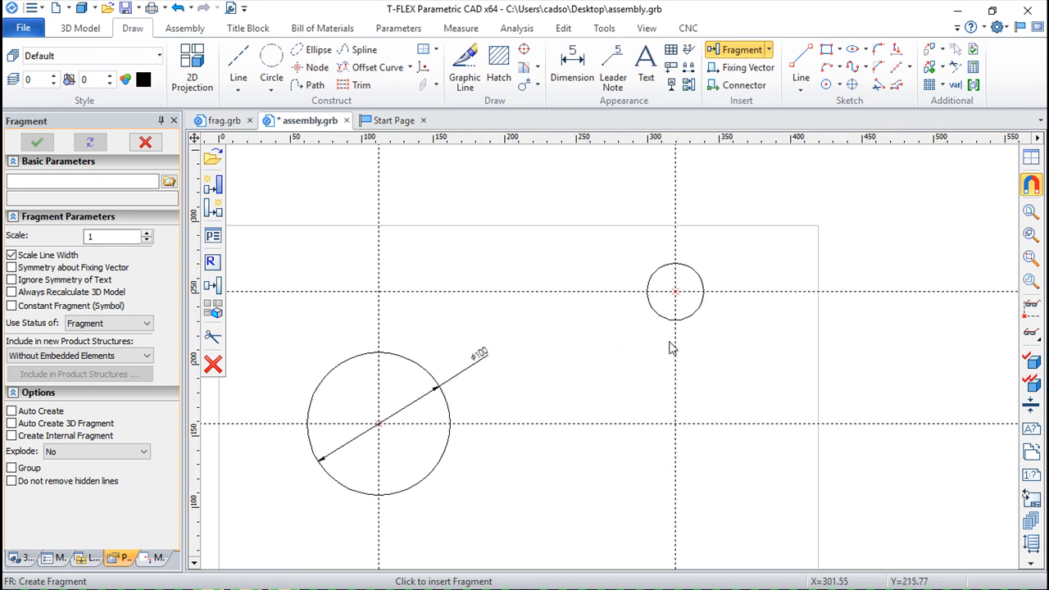
pyautogui.press('Escape')
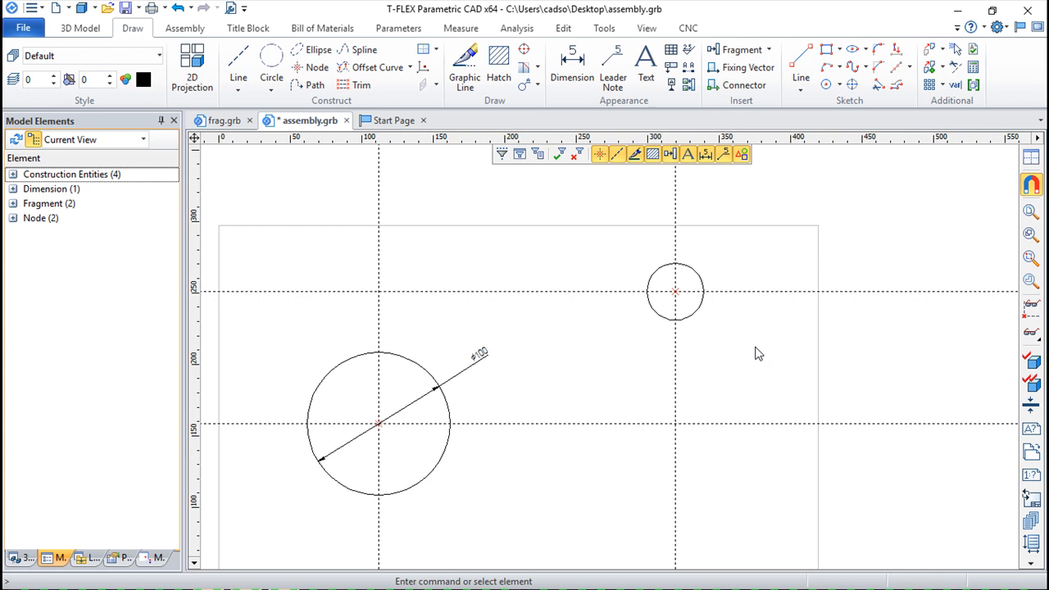
# - Close the frag and assembly drawings and create a new ISO Drawing
pyautogui.click(249, 121)
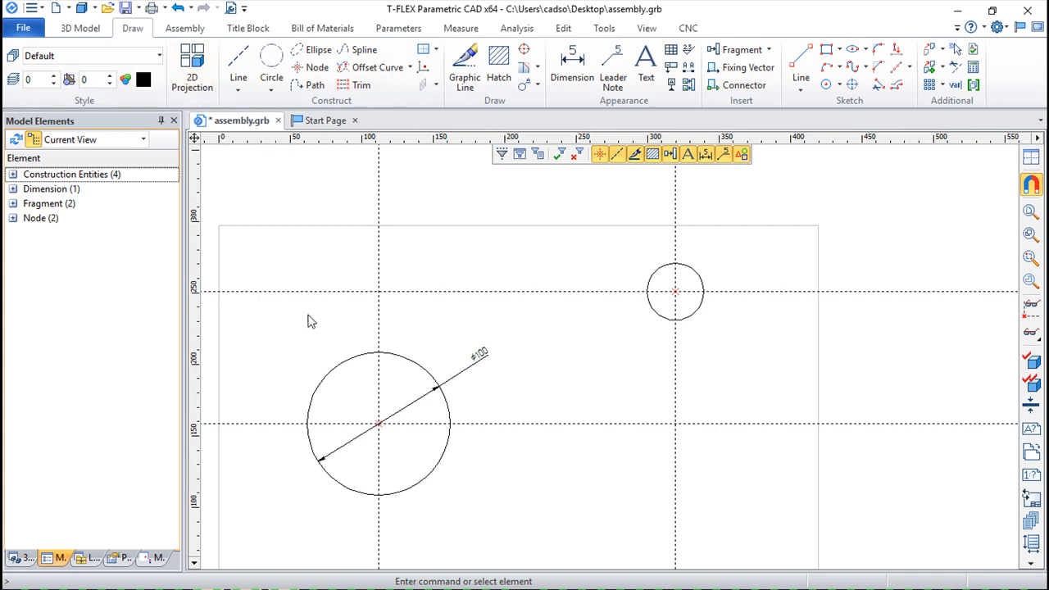
pyautogui.click(279, 120)
pyautogui.click(562, 333)
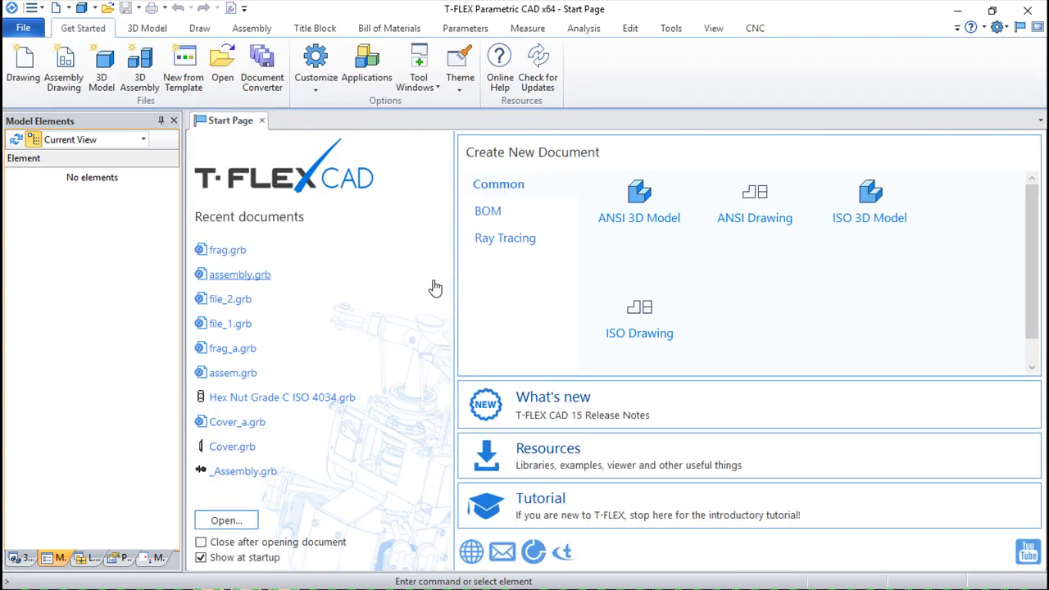
pyautogui.click(643, 336)
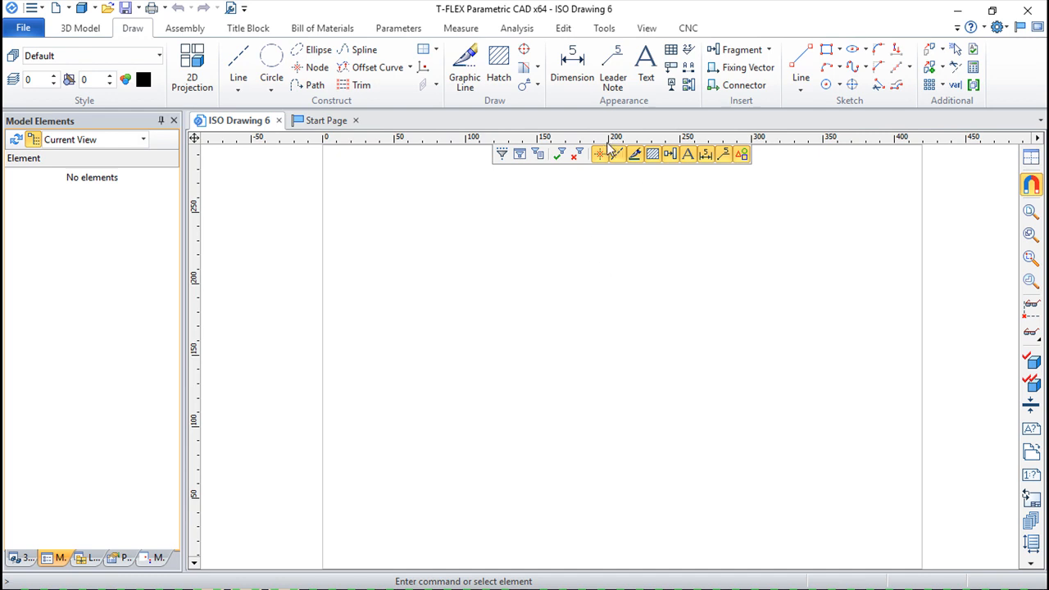
# - Insert the Hex Bolt Structural Grade C ISO 7411 from the ISO Metric Parts library as a fragment, tilted diagonally down to the right
pyautogui.click(90, 557)
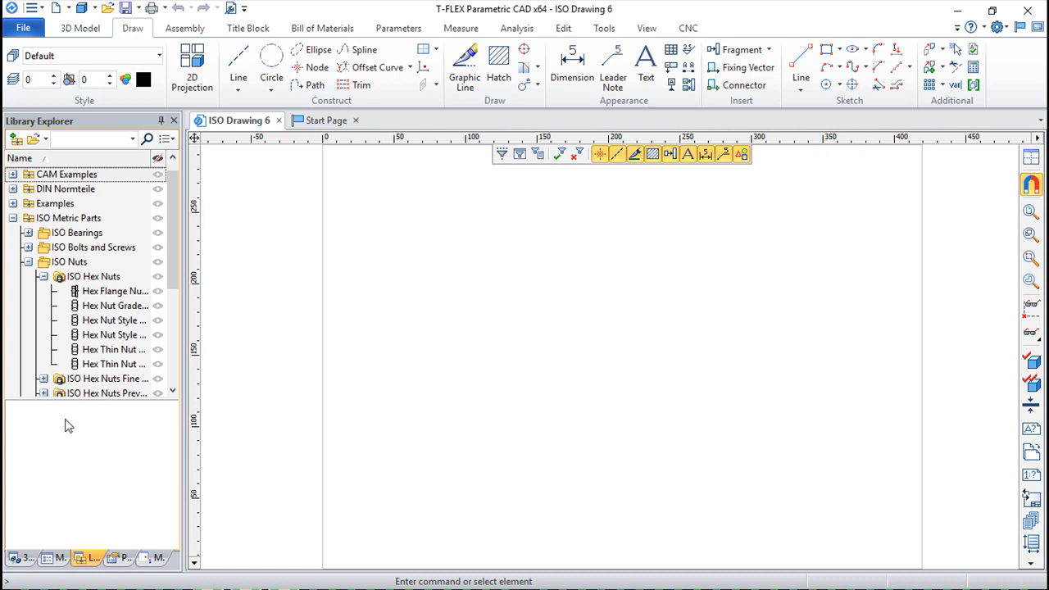
pyautogui.click(27, 248)
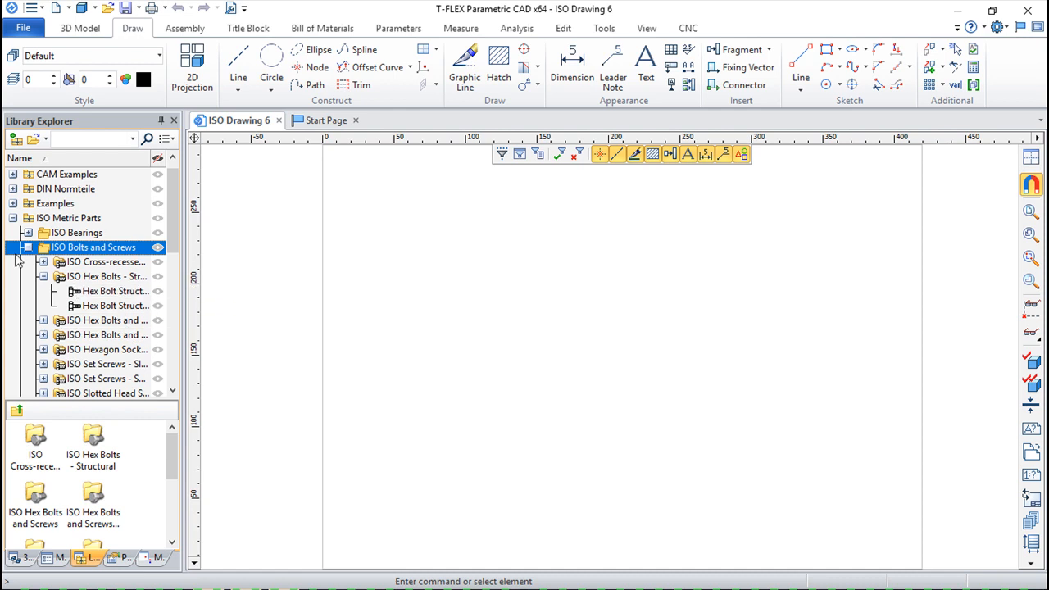
pyautogui.rightClick(100, 293)
pyautogui.click(174, 335)
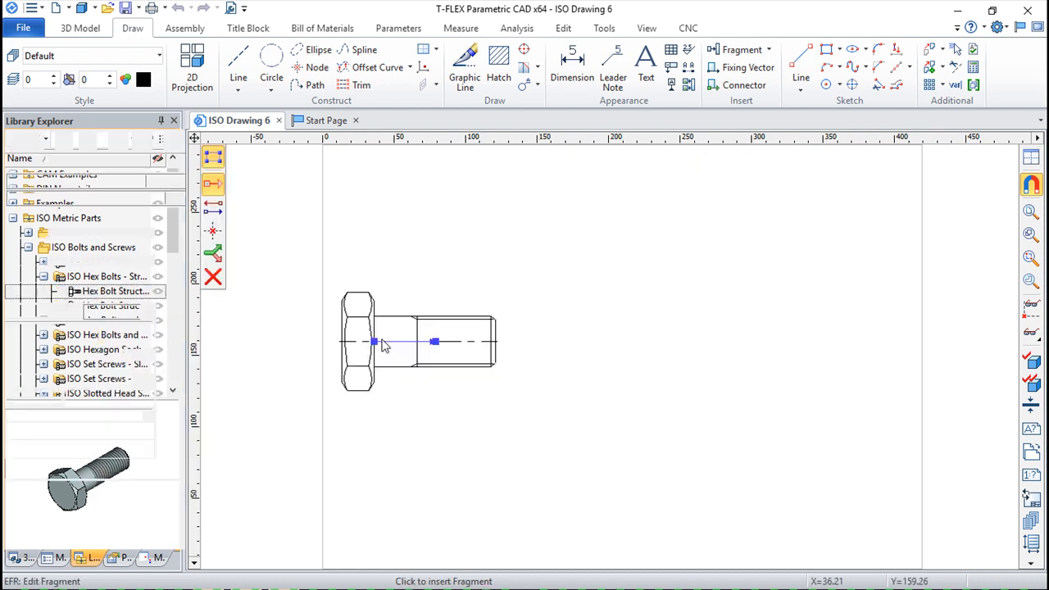
pyautogui.click(532, 319)
pyautogui.click(686, 410)
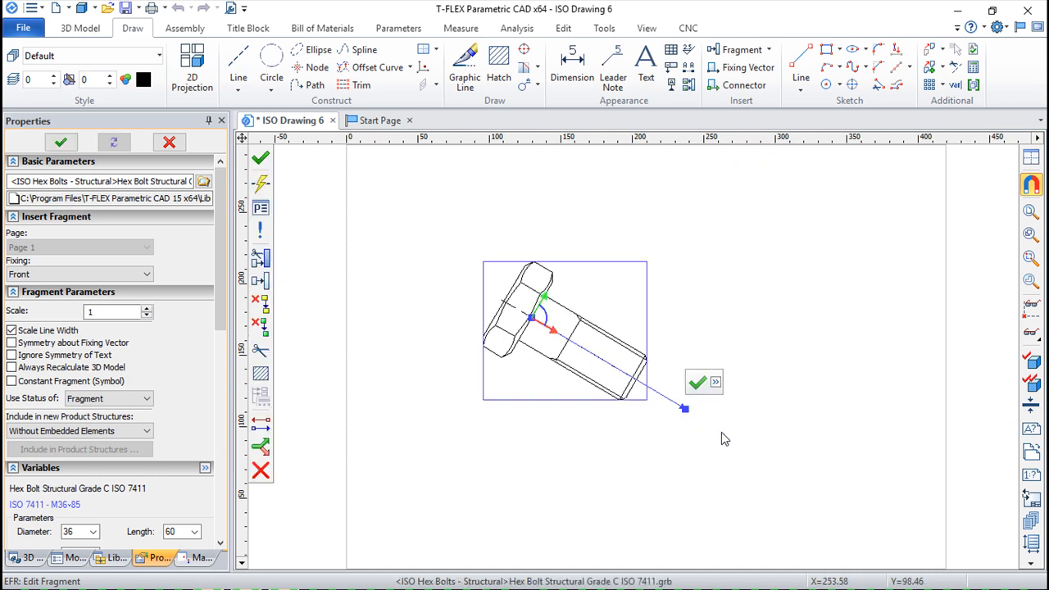
pyautogui.click(696, 382)
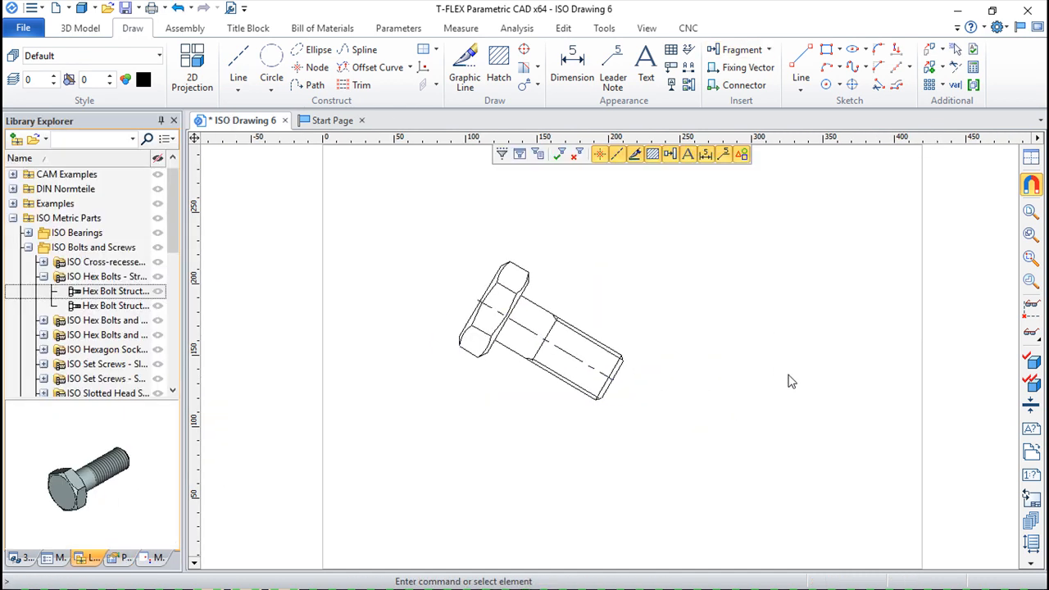
# - Load Hex Nut Grade C ISO 4034 from the ISO Hex Nuts library for insertion as a fragment
pyautogui.scroll(3, 694, 395)
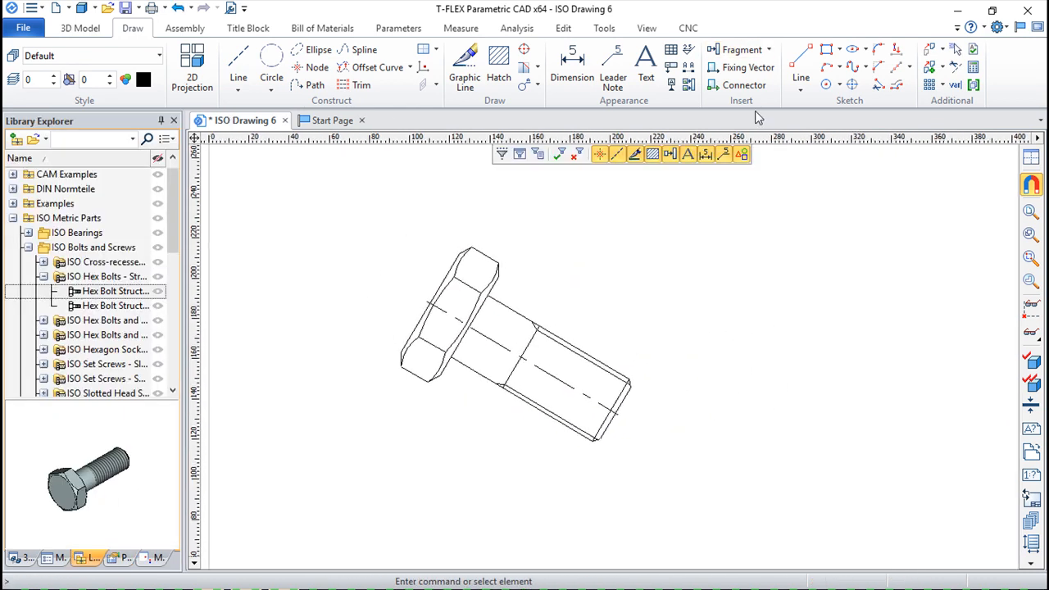
pyautogui.click(28, 247)
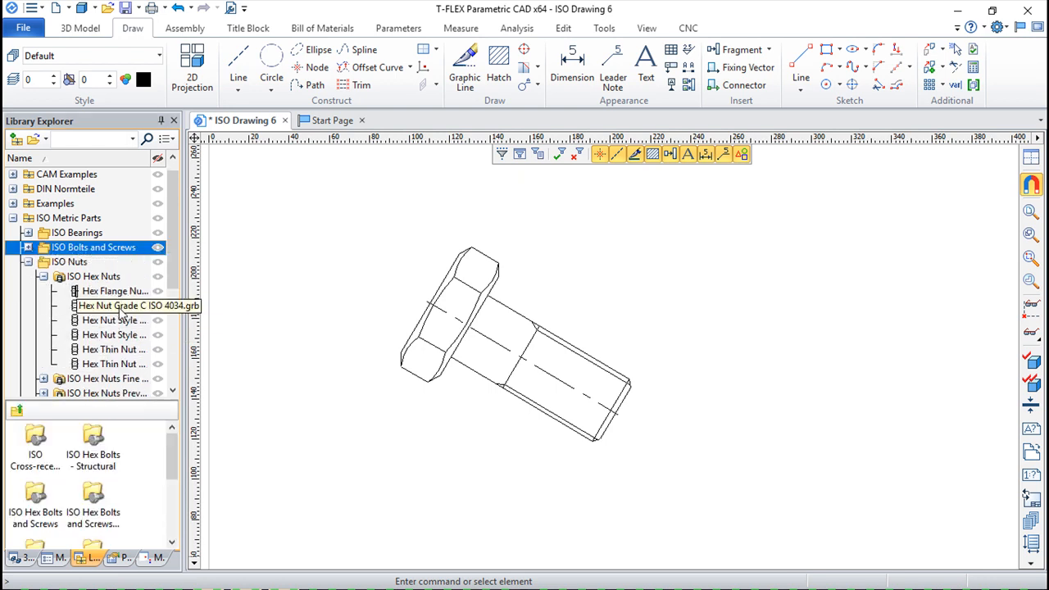
pyautogui.click(122, 312)
pyautogui.rightClick(121, 309)
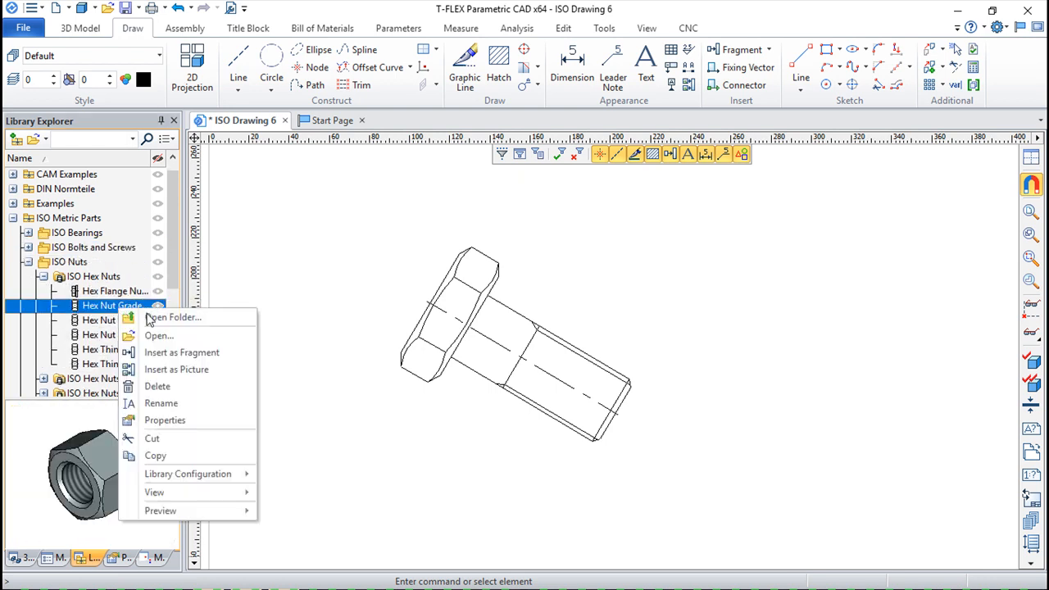
pyautogui.click(179, 353)
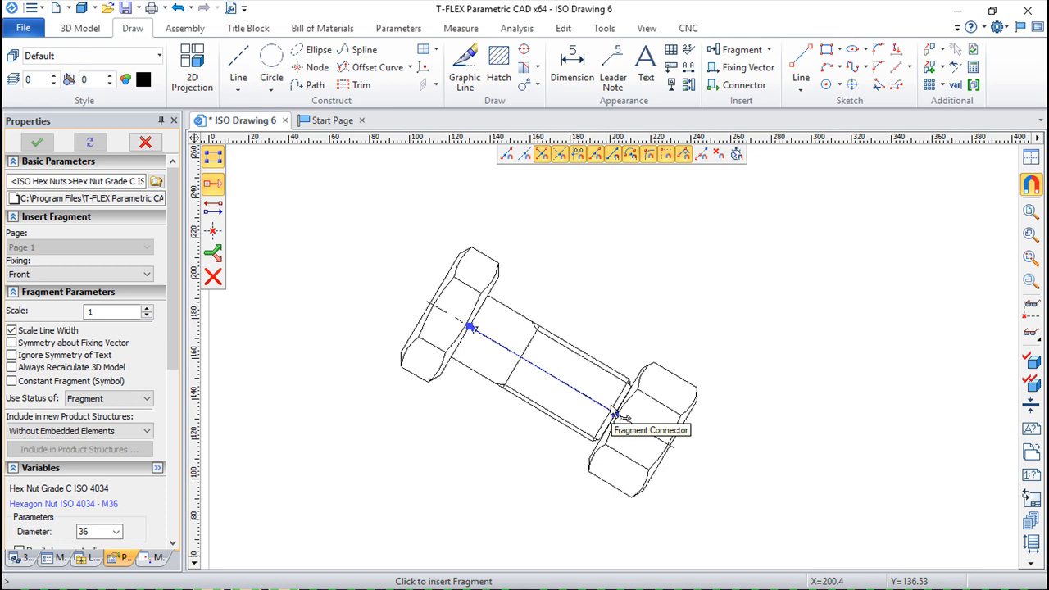
# - Attach the nut to the connector at the bolt's threaded end, position it partway along the shank, and finish the insertion
pyautogui.click(615, 413)
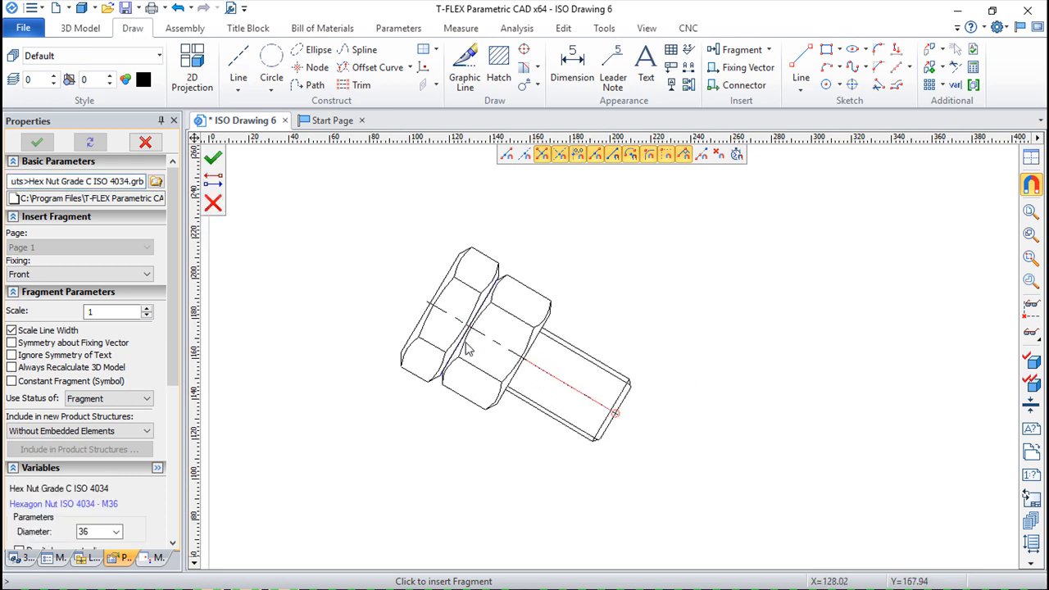
pyautogui.click(514, 387)
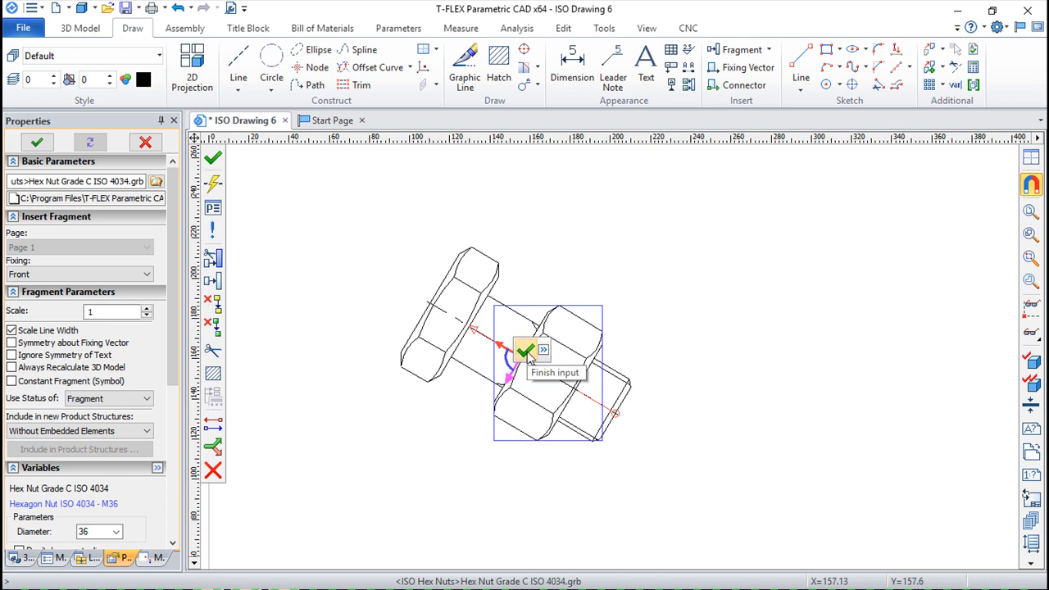
pyautogui.click(527, 352)
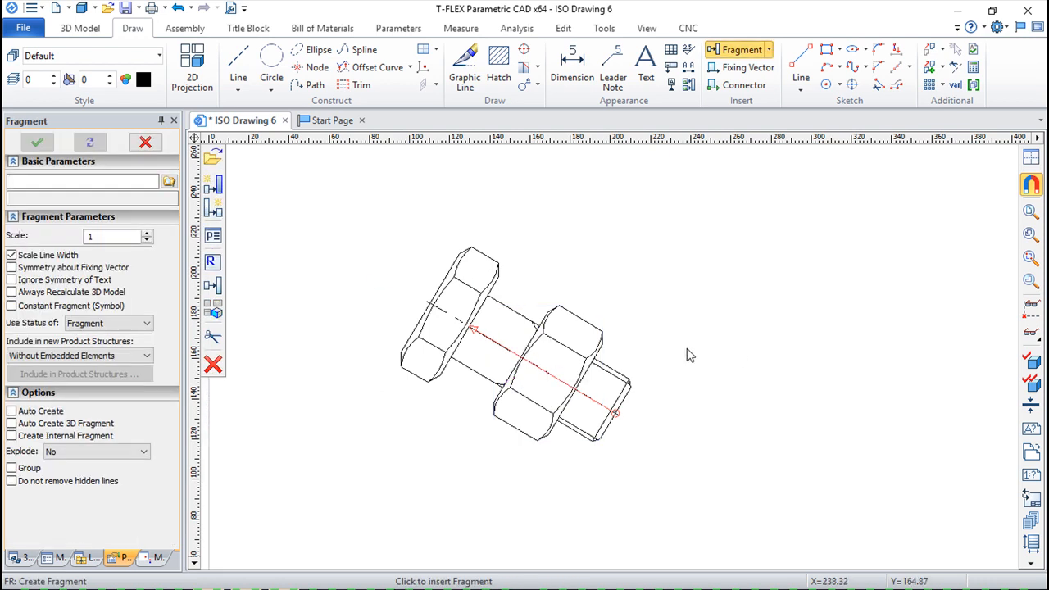
pyautogui.scroll(2, 686, 353)
pyautogui.press('Escape')
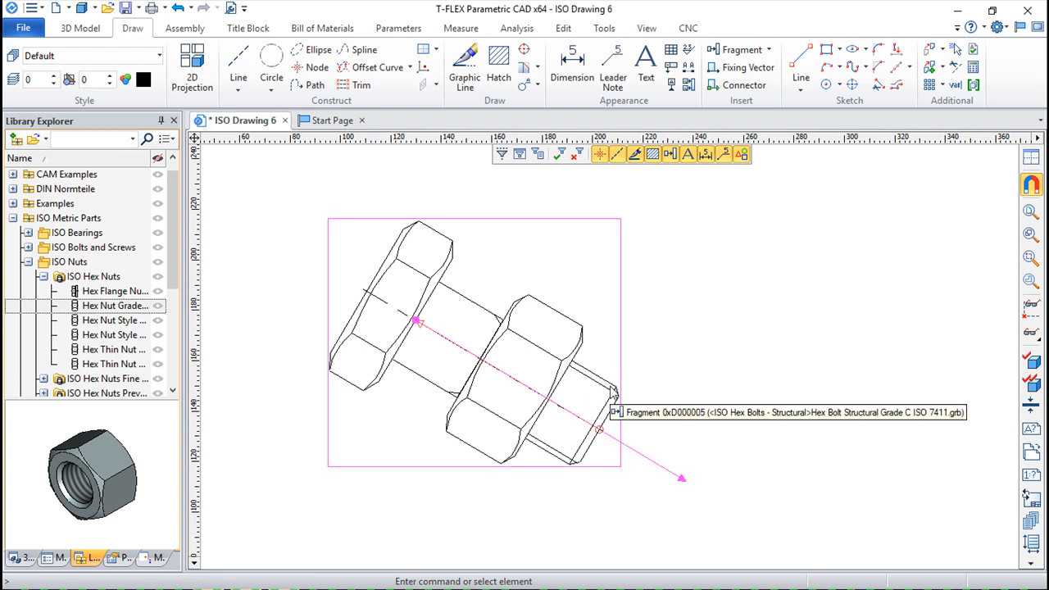
pyautogui.doubleClick(611, 394)
pyautogui.moveTo(623, 101); pyautogui.dragTo(724, 115)
pyautogui.click(751, 115)
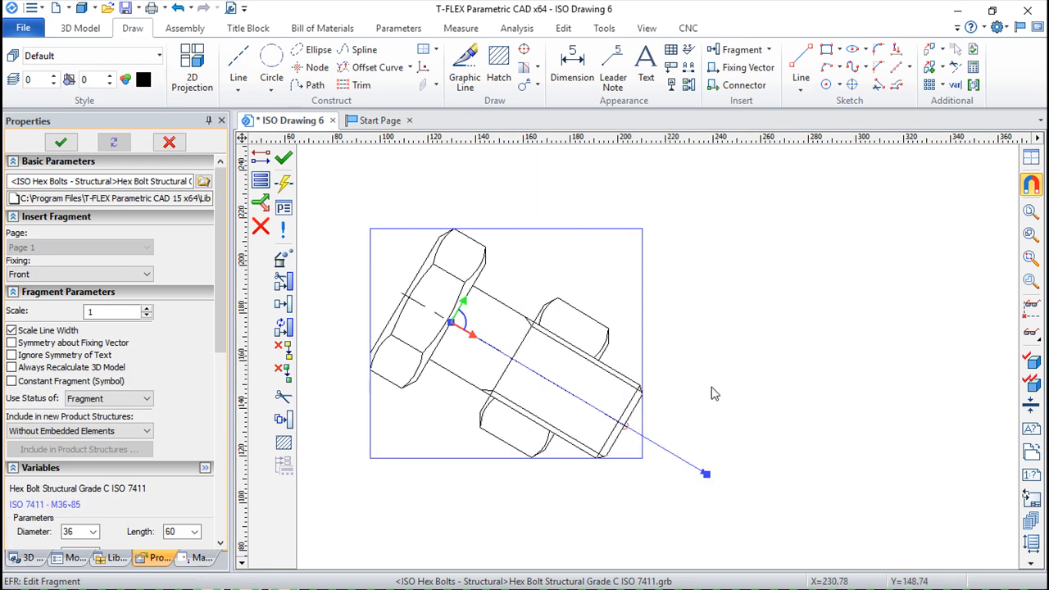
pyautogui.press('Escape')
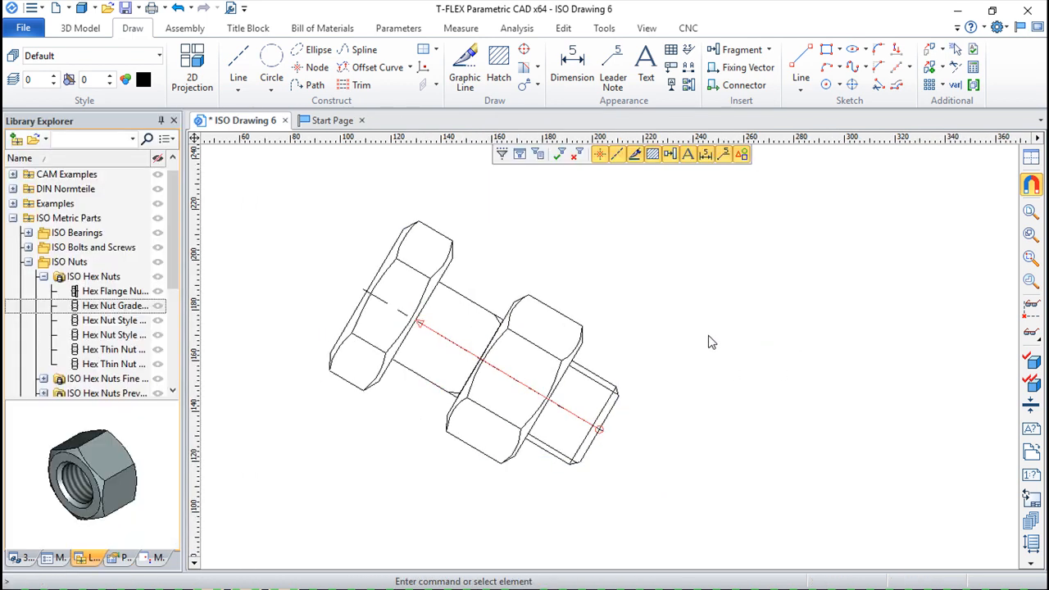
# - Set the hex bolt fragment's Diameter variable to 27
pyautogui.rightClick(611, 392)
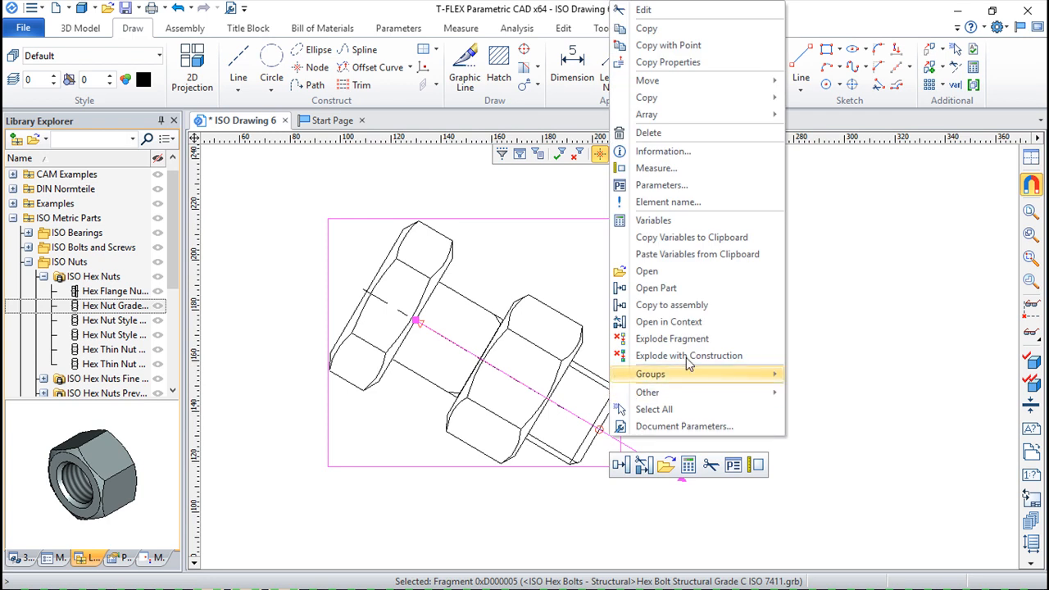
pyautogui.click(660, 222)
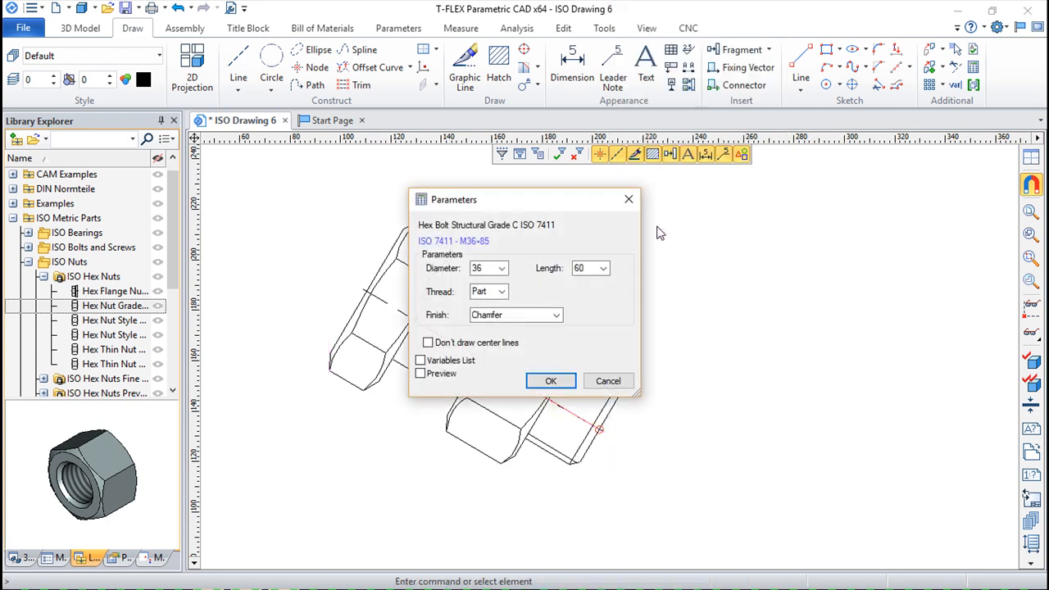
pyautogui.moveTo(484, 204); pyautogui.dragTo(739, 209)
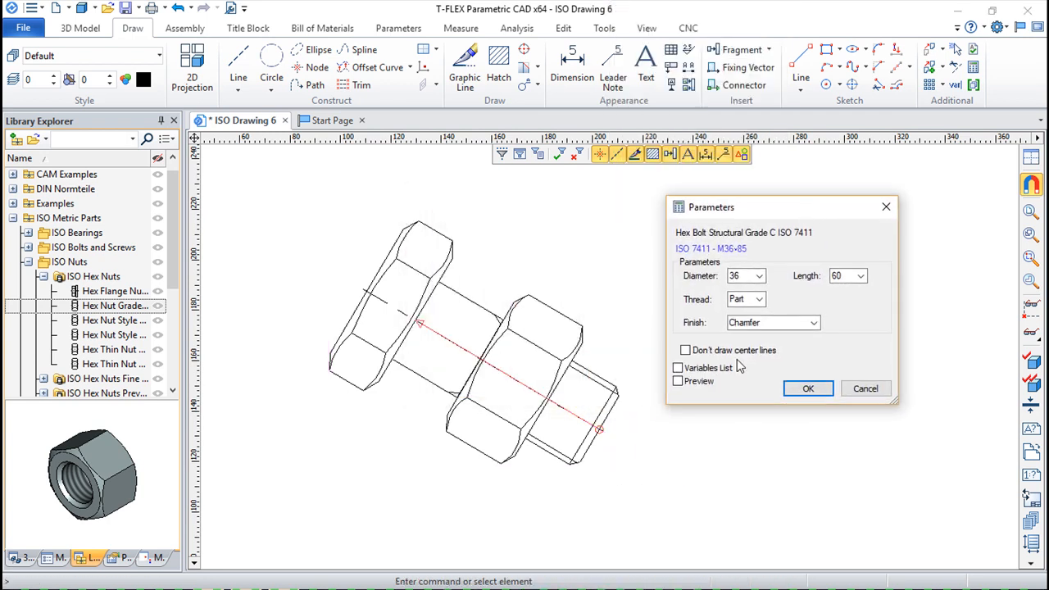
pyautogui.click(678, 368)
pyautogui.click(678, 368)
pyautogui.click(760, 277)
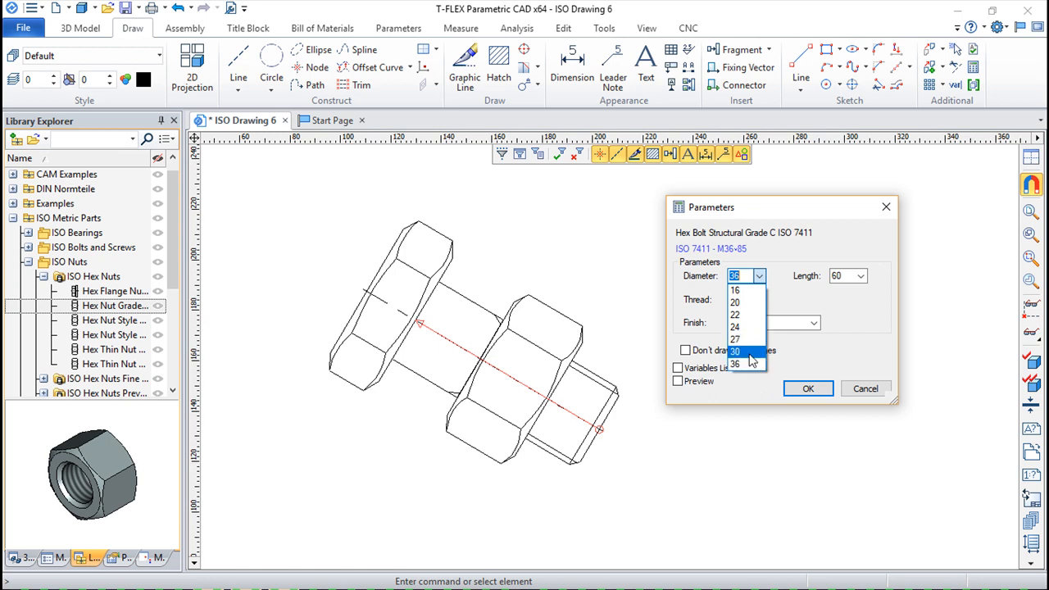
pyautogui.click(750, 339)
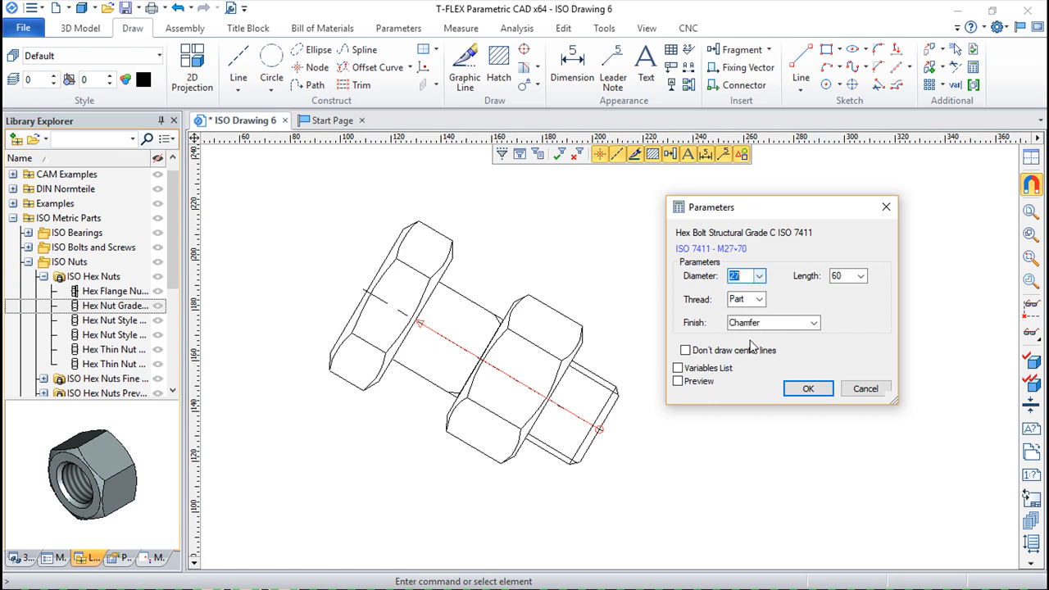
pyautogui.click(810, 389)
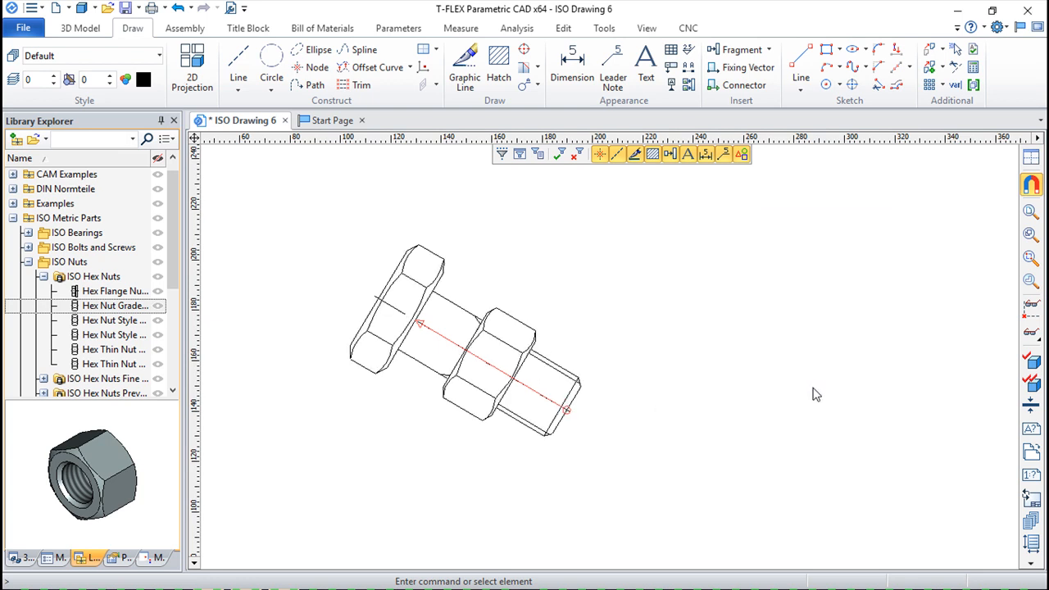